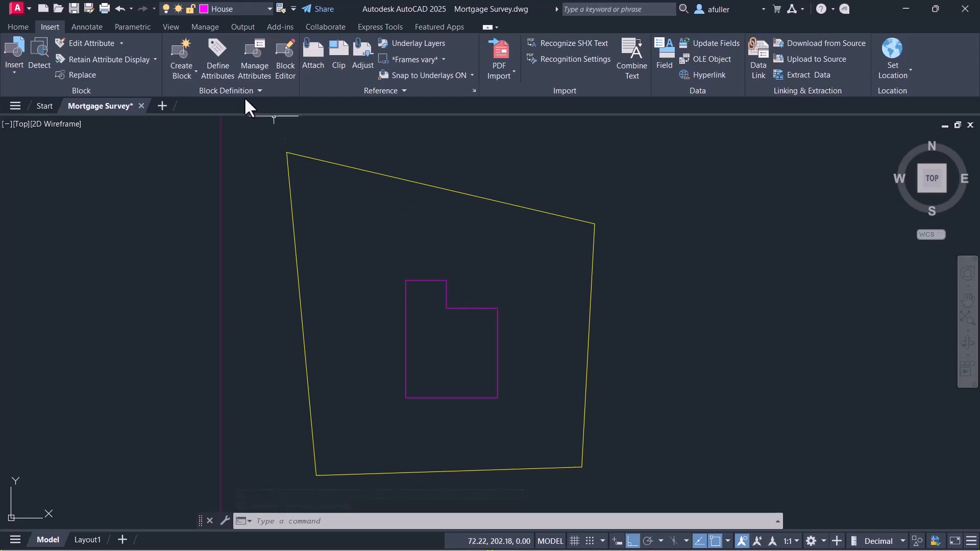
Step: Make the Building Line layer current and offset the lower property line 25 units inward toward the house
left_click(245, 9)
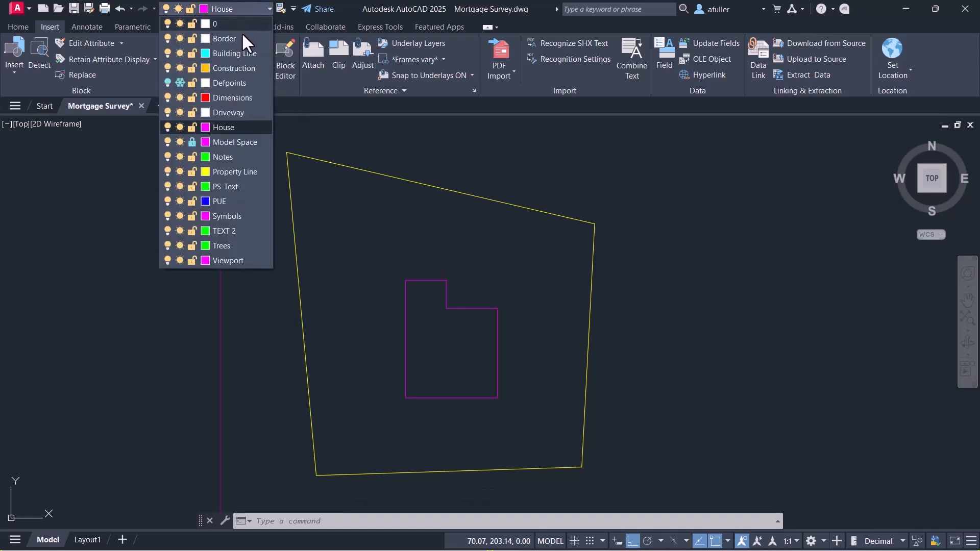
left_click(247, 57)
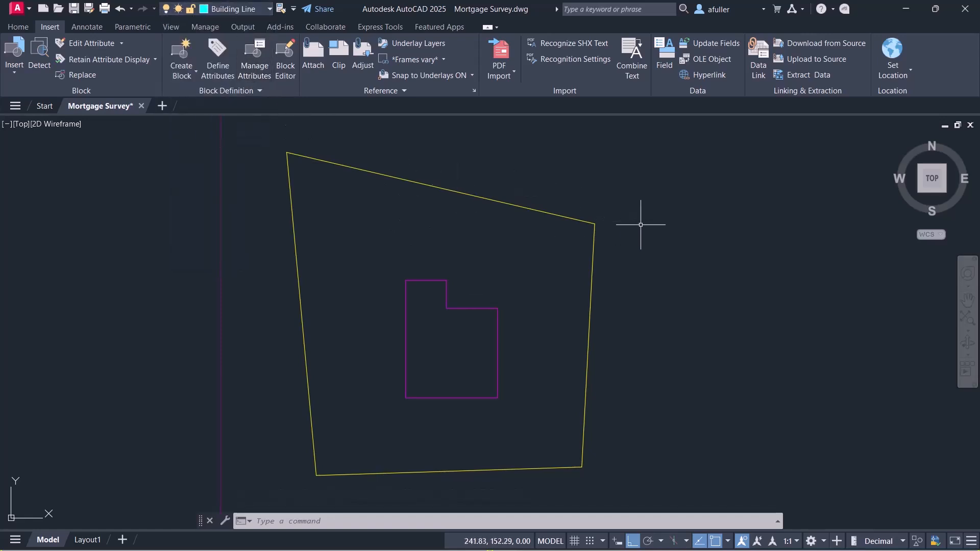
type("o")
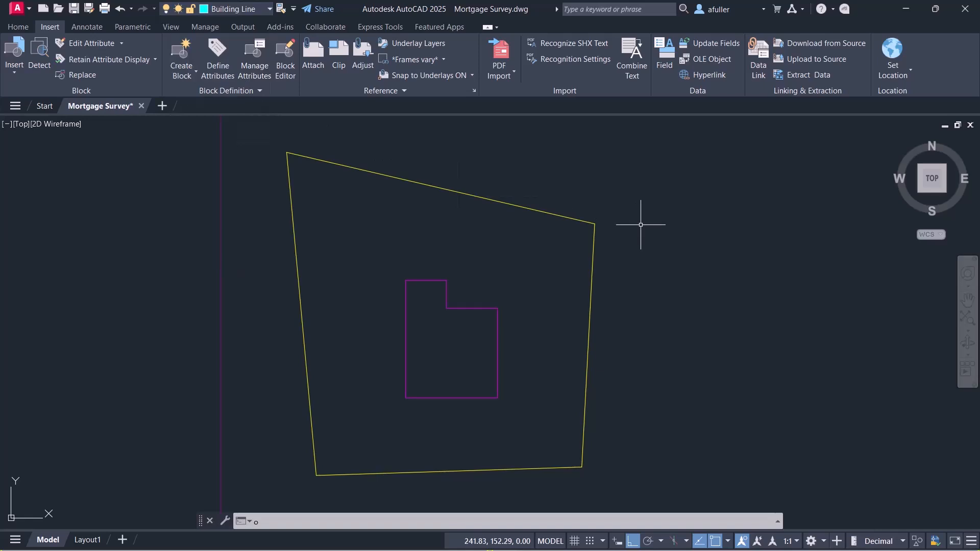
key("Return")
type("25")
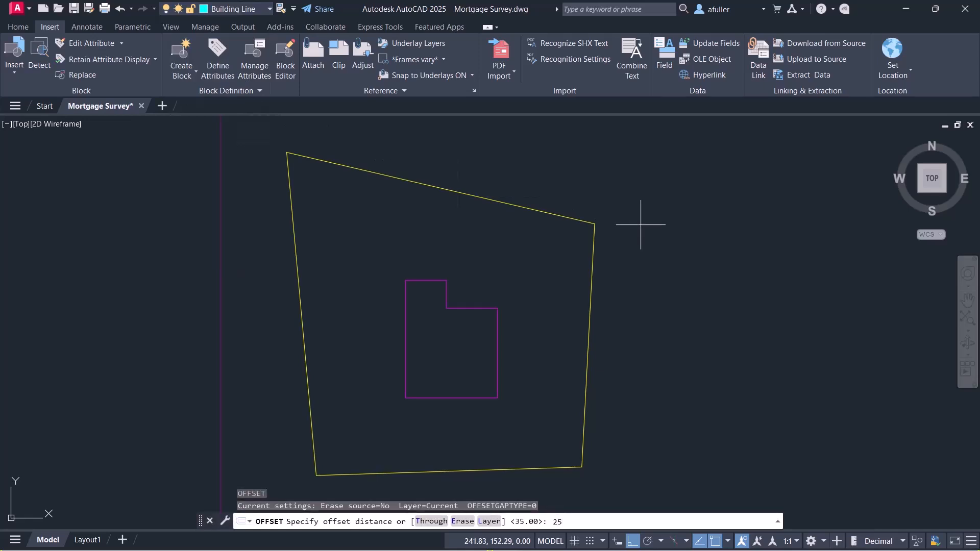
key("Return")
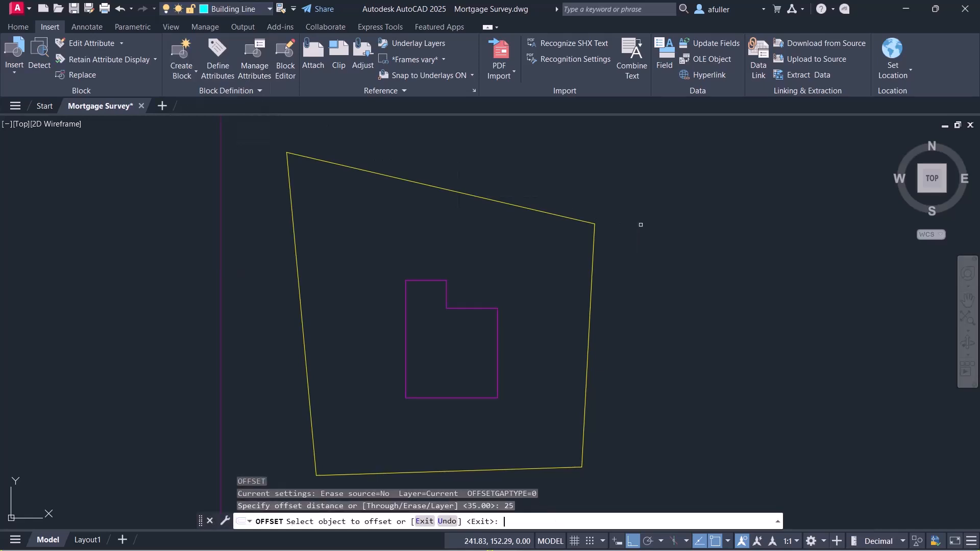
left_click(522, 468)
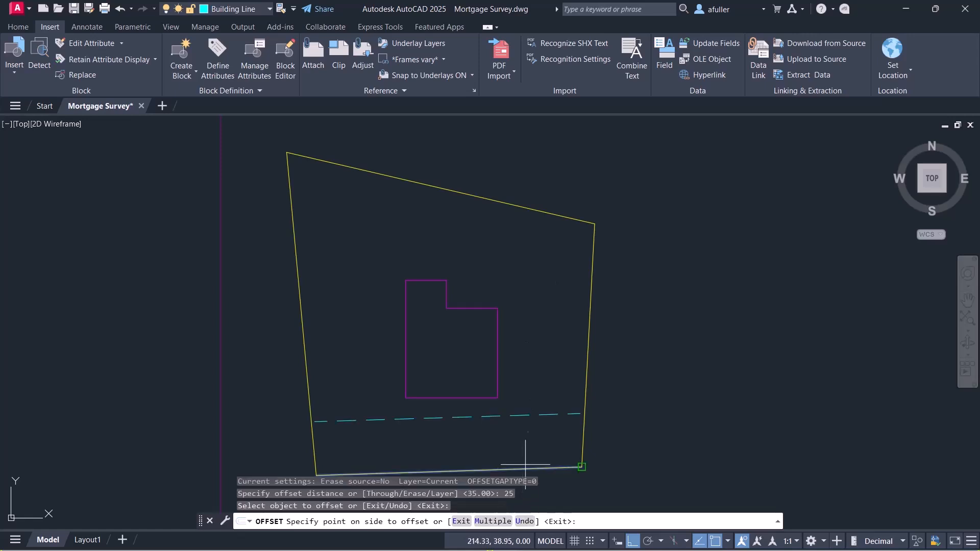
left_click(536, 423)
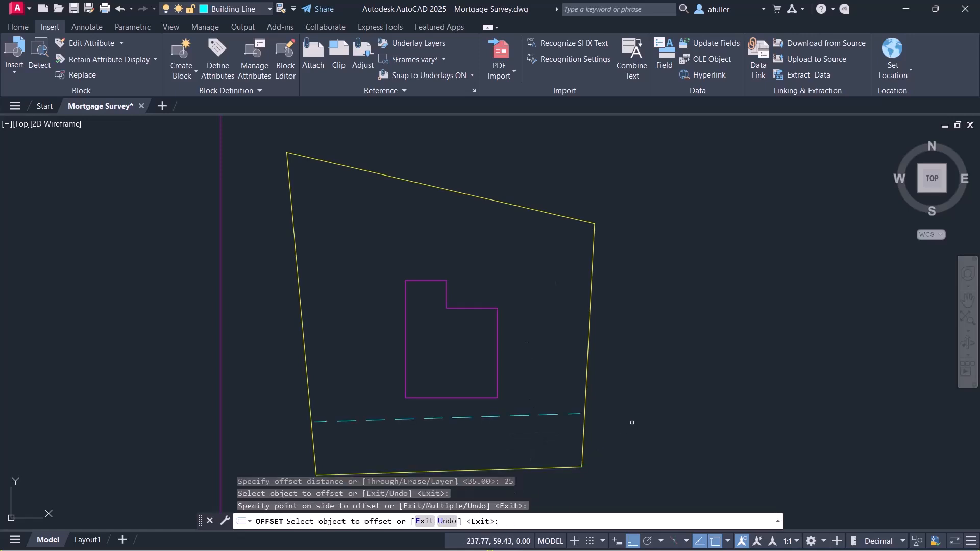
key("Escape")
key("Escape")
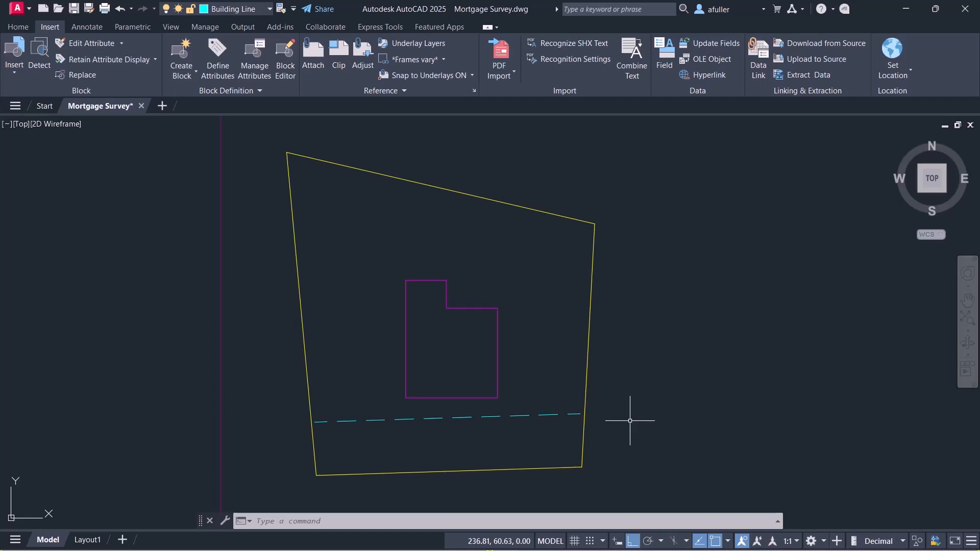
Step: Extend both ends of the dashed building line to meet the side property lines
scroll(573, 411, "up", 3)
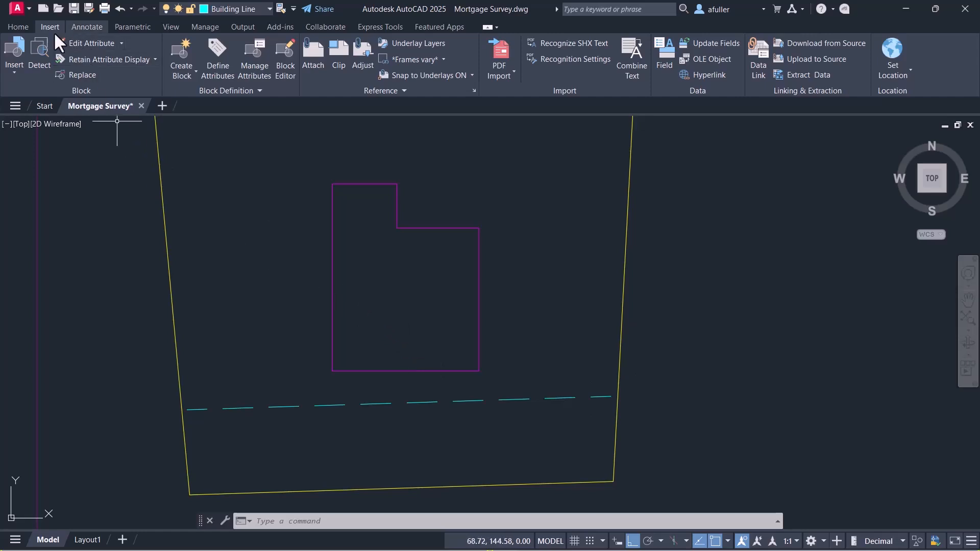
left_click(18, 27)
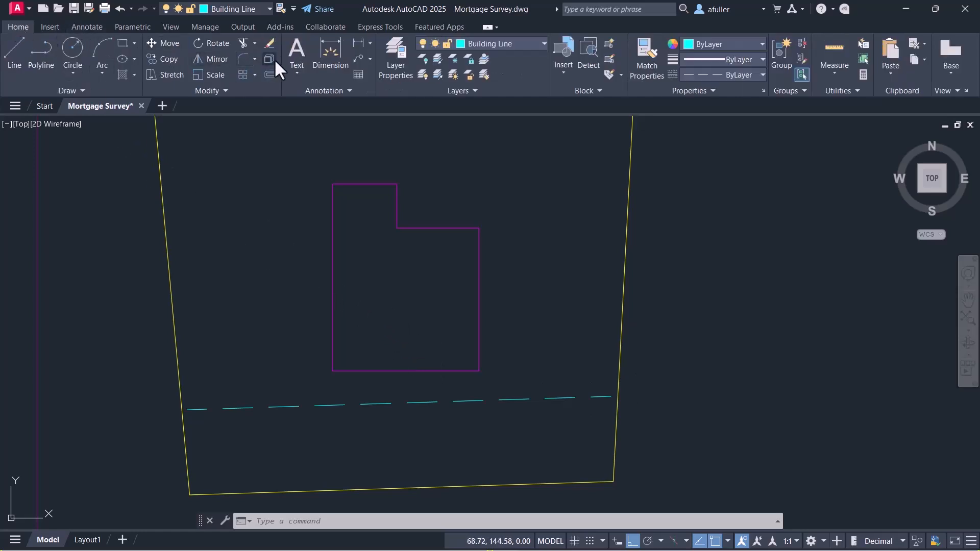
left_click(244, 44)
left_click(254, 44)
left_click(271, 90)
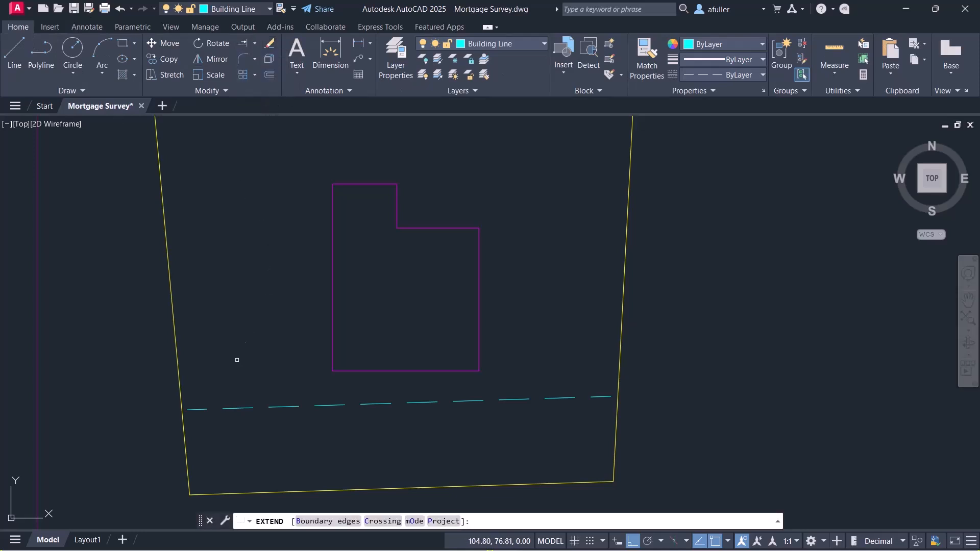
left_click(197, 409)
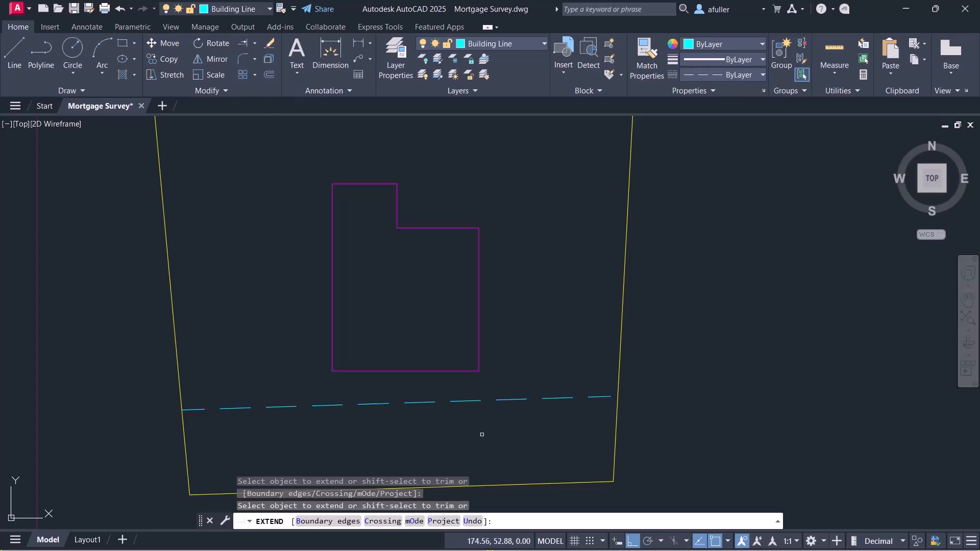
left_click(614, 398)
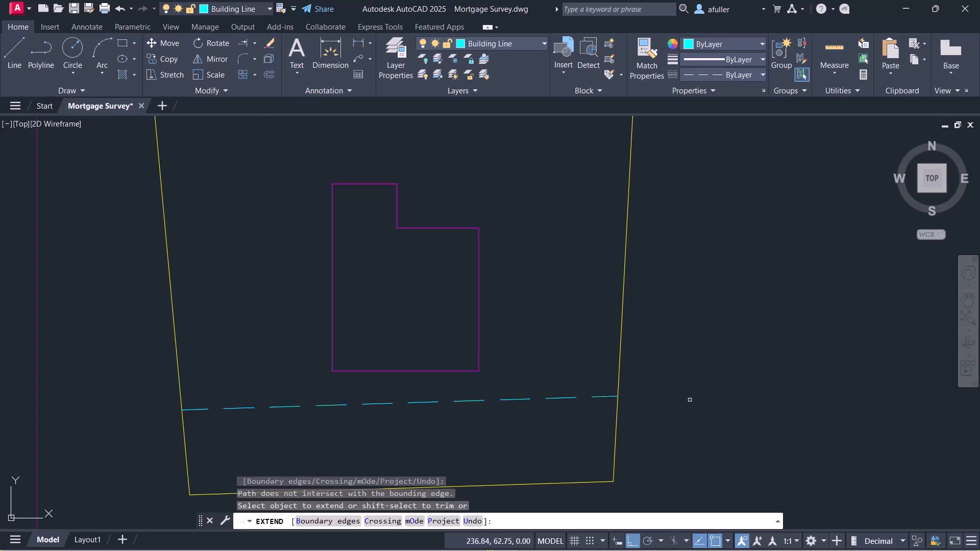
key("Escape")
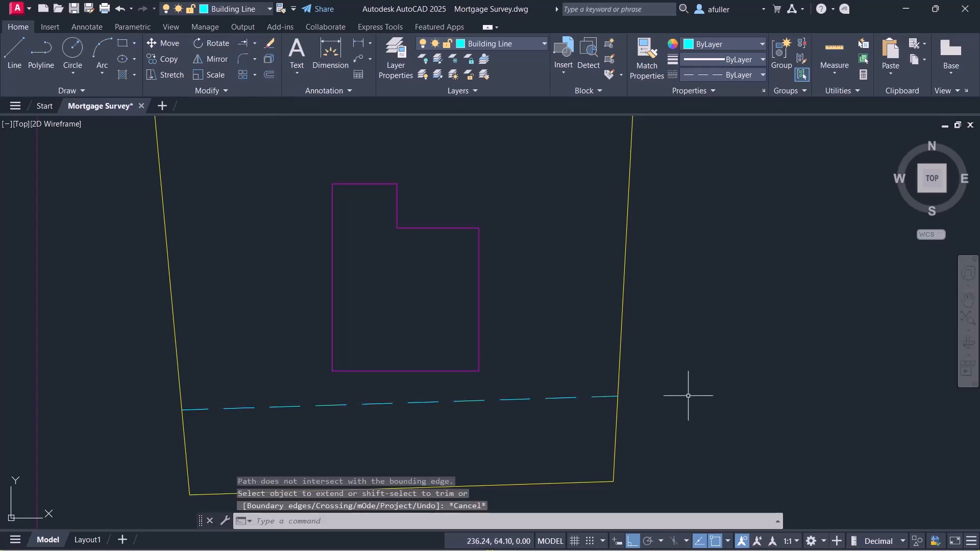
Step: Make the PUE layer current and change its layer color to red
left_click(513, 44)
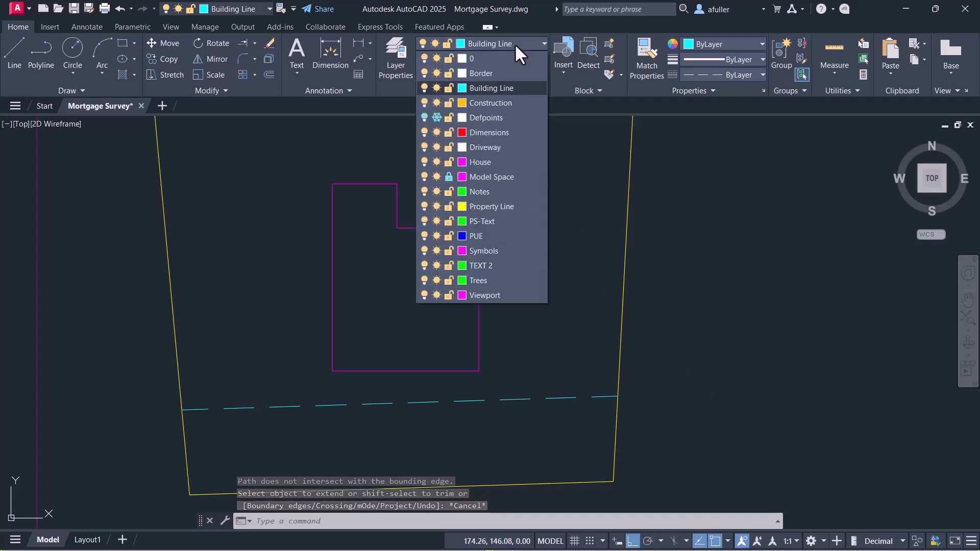
left_click(488, 235)
left_click(473, 43)
left_click(462, 237)
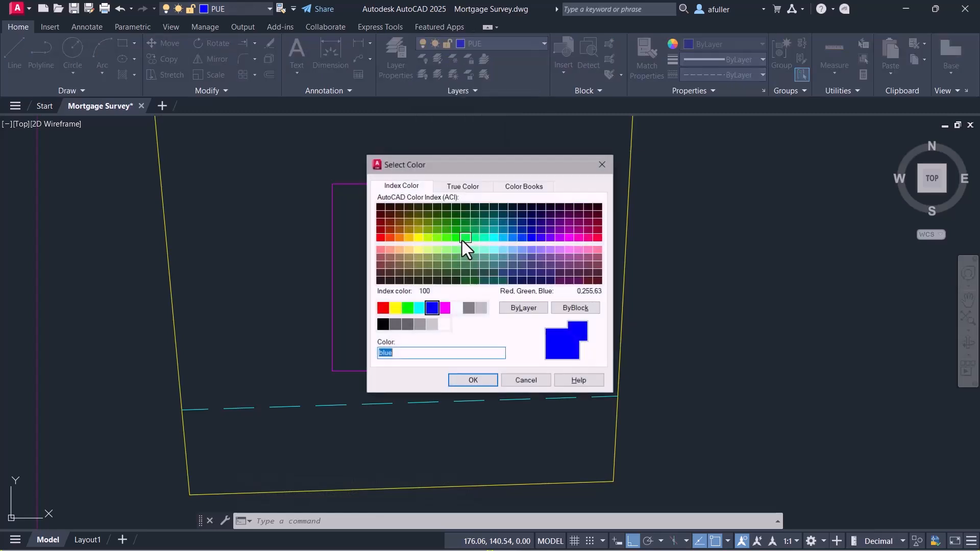
left_click(407, 309)
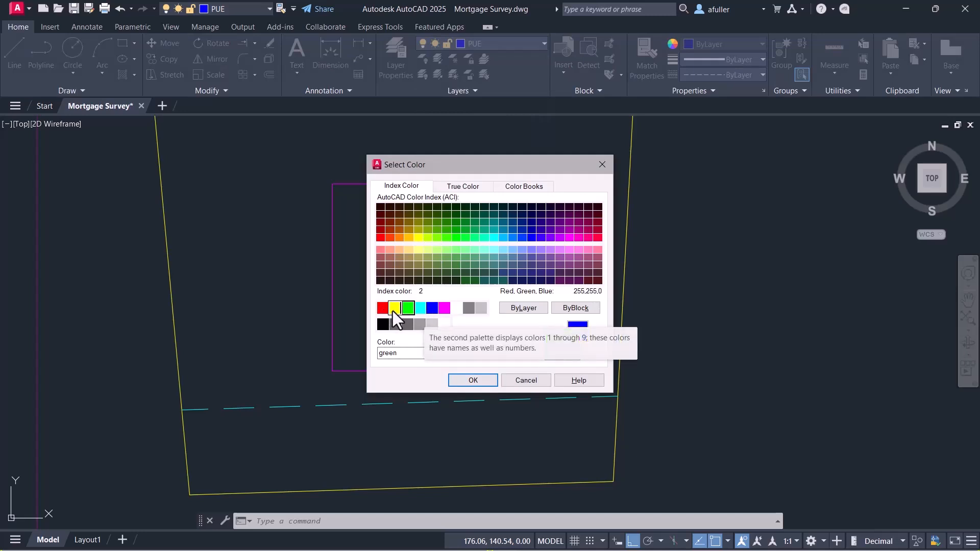
left_click(382, 308)
left_click(464, 381)
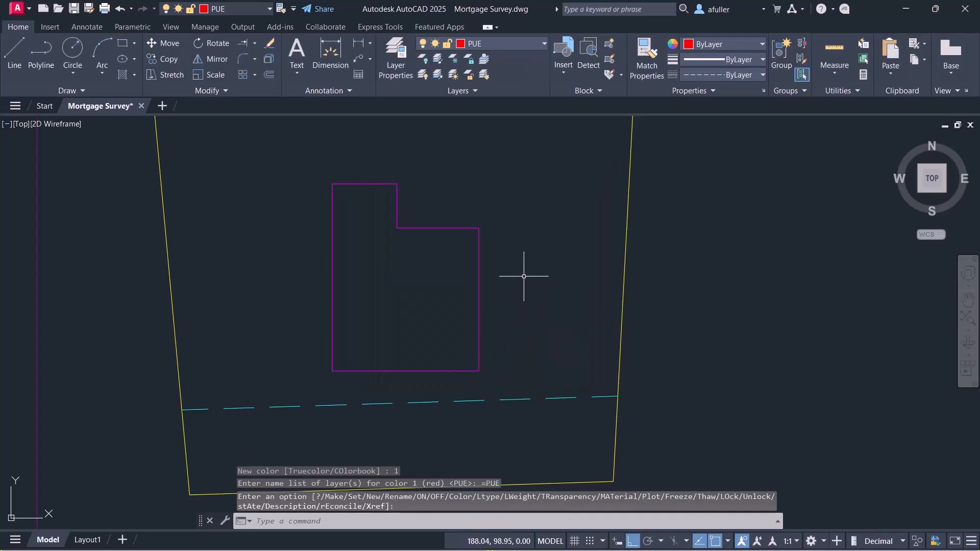
Step: Offset the sloping upper property line 7.5 units inward on the PUE layer
mouse_move(521, 266)
middle_mouse_down()
mouse_move(510, 339)
mouse_move(554, 408)
middle_mouse_up()
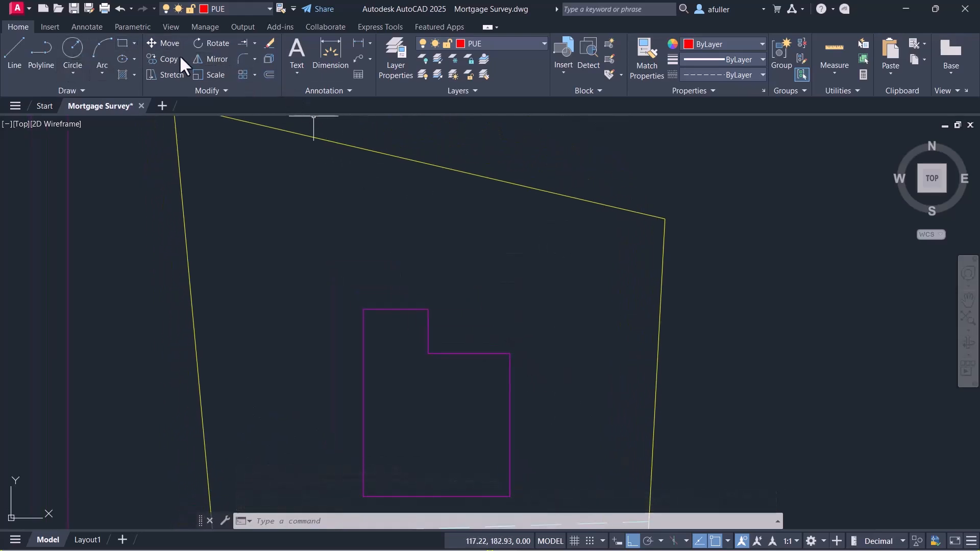
left_click(268, 59)
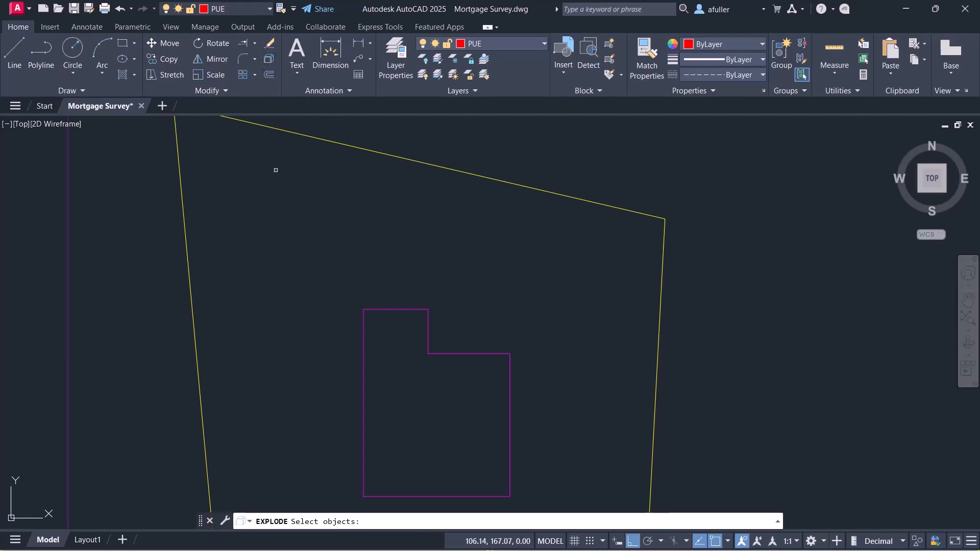
left_click(269, 75)
type("7.5")
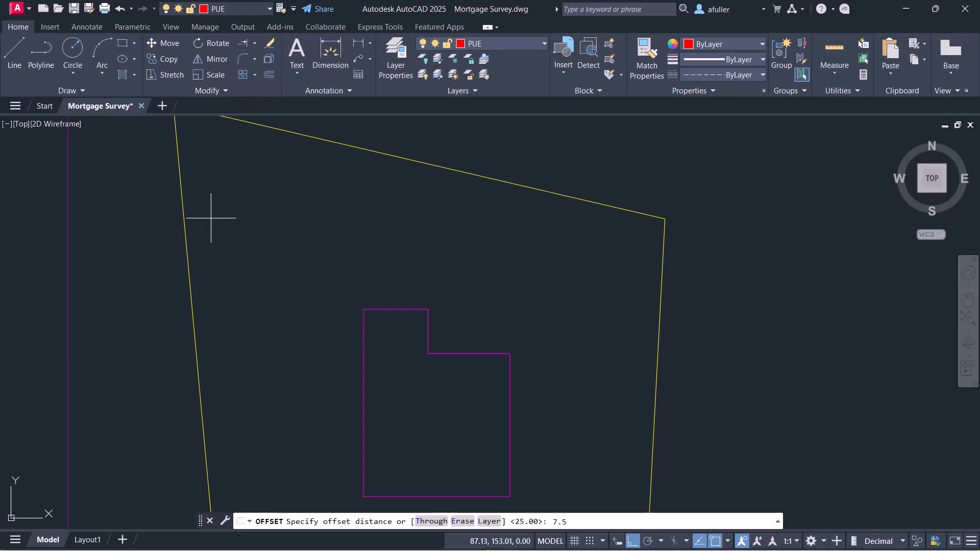
key("Return")
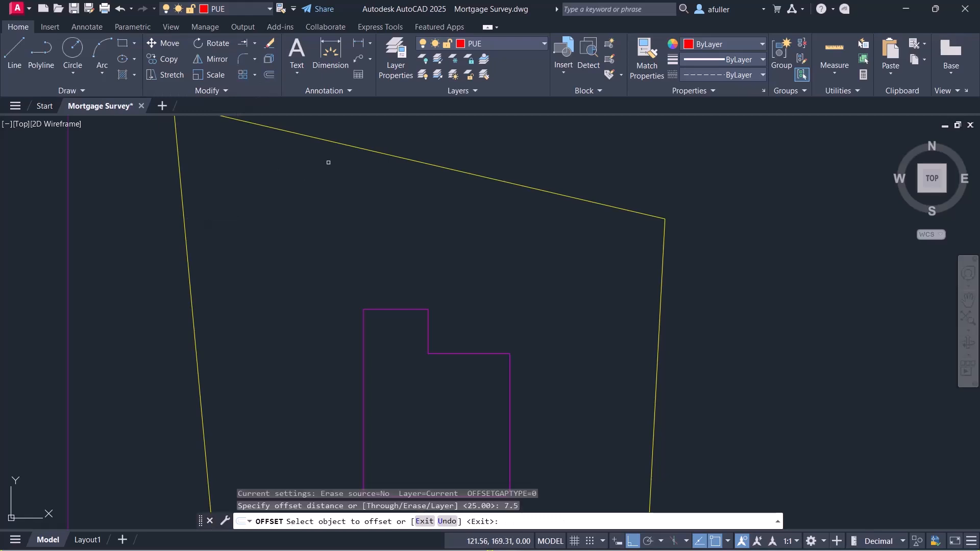
left_click(361, 149)
left_click(335, 196)
middle_click_drag(340, 245, 355, 261)
key("Escape")
key("Escape")
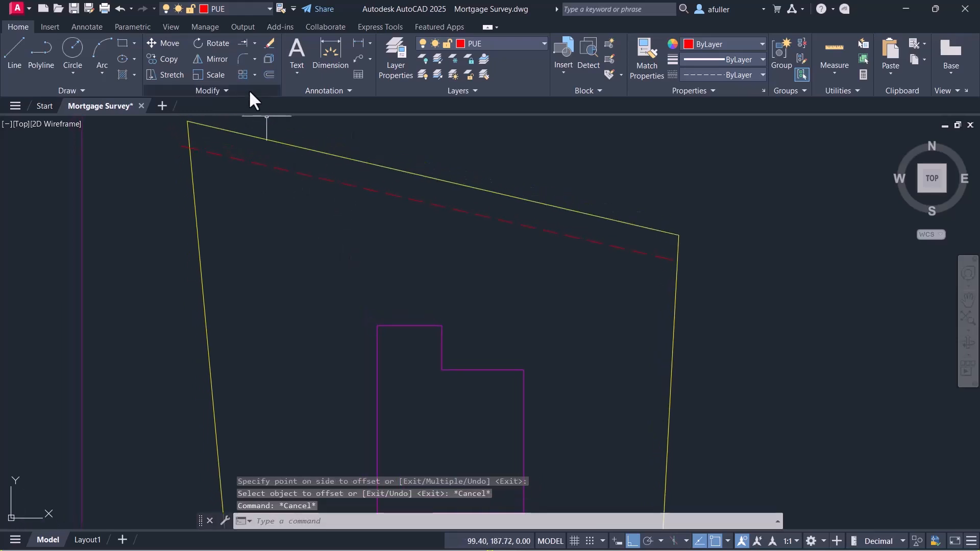
Step: Extend the PUE line's right end to the right property line and trim its overhang past the left property line
left_click(244, 44)
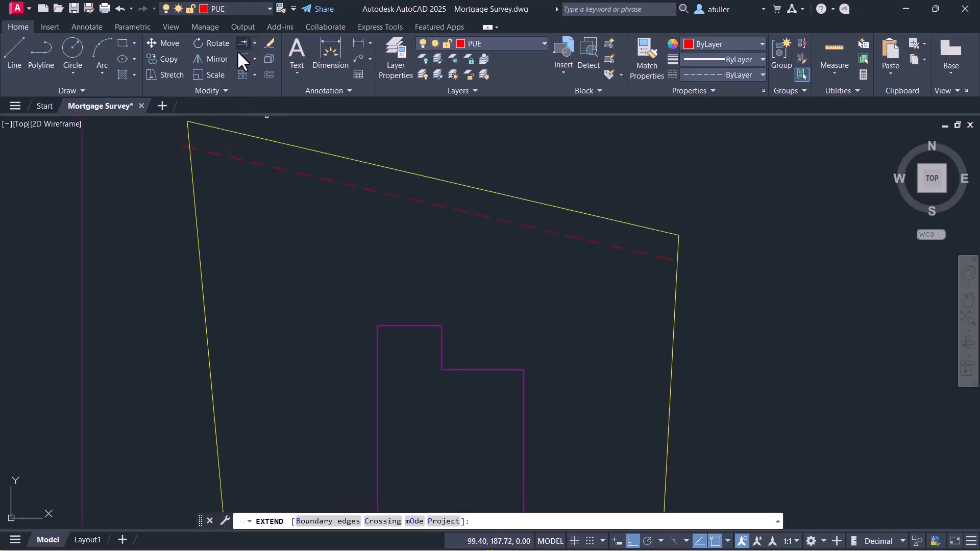
left_click(661, 256)
key("Escape")
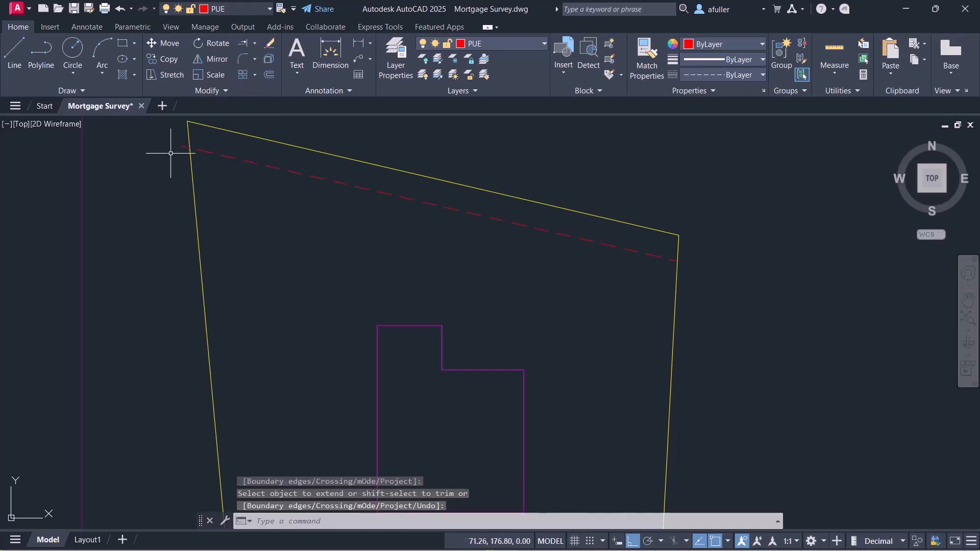
type("tr")
key("Return")
left_click(184, 147)
key("Escape")
Step: Make the Trees layer current
scroll(287, 217, "down", 2)
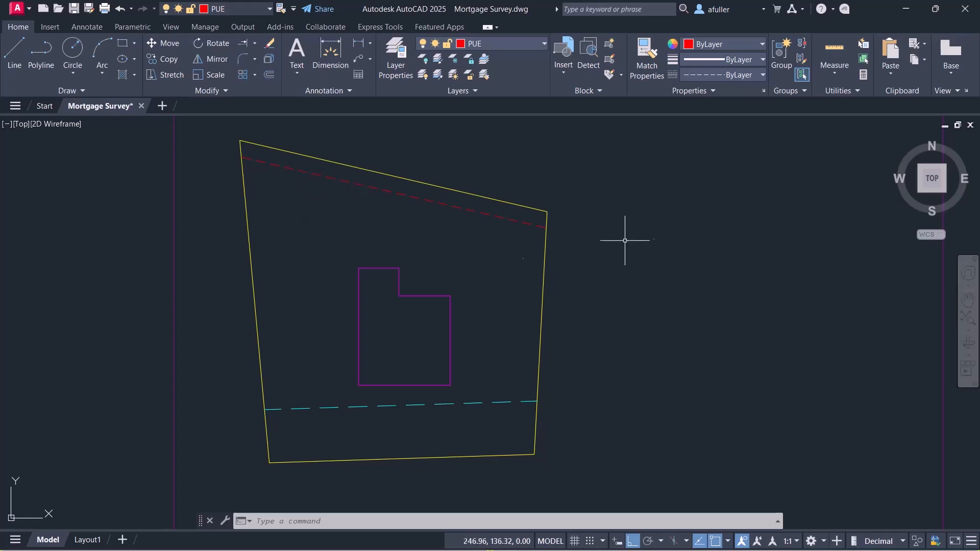
middle_click_drag(639, 241, 643, 228)
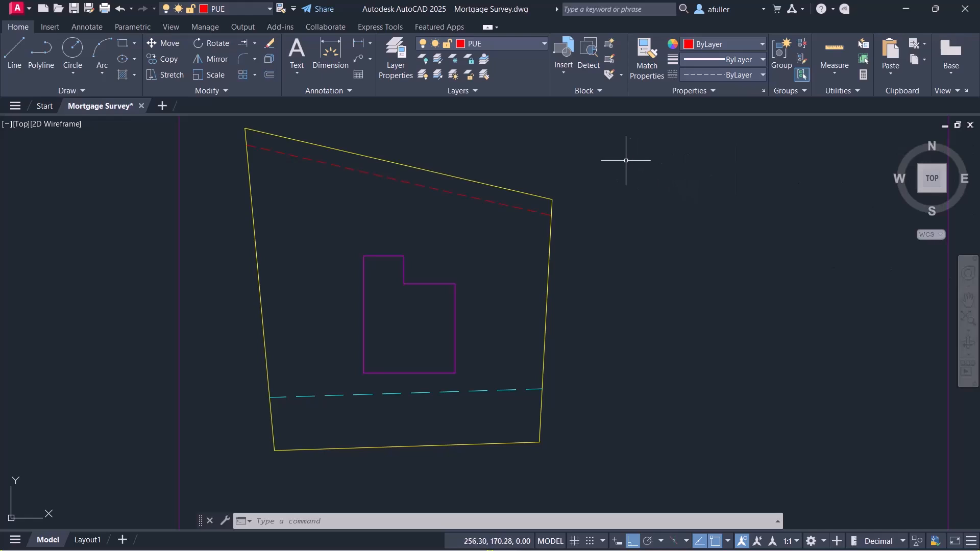
left_click(494, 42)
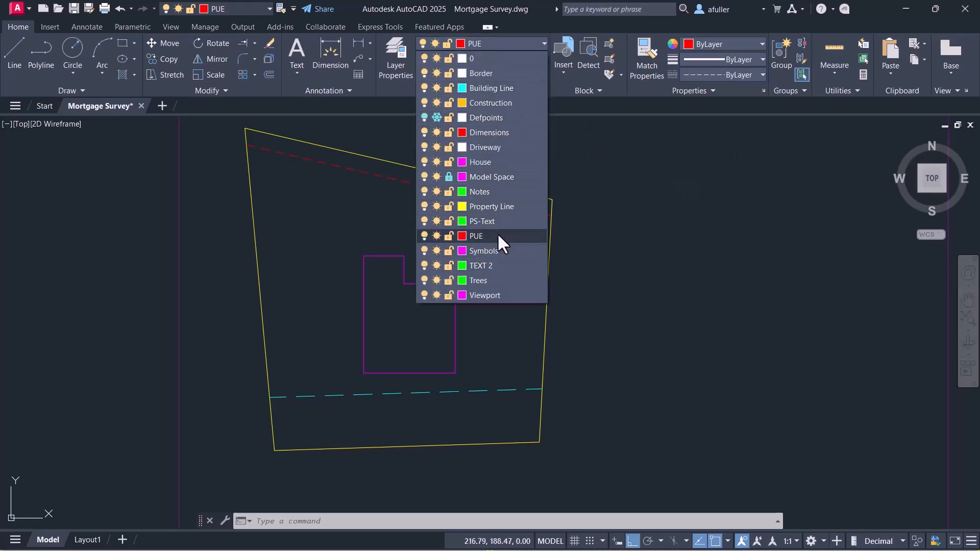
left_click(493, 284)
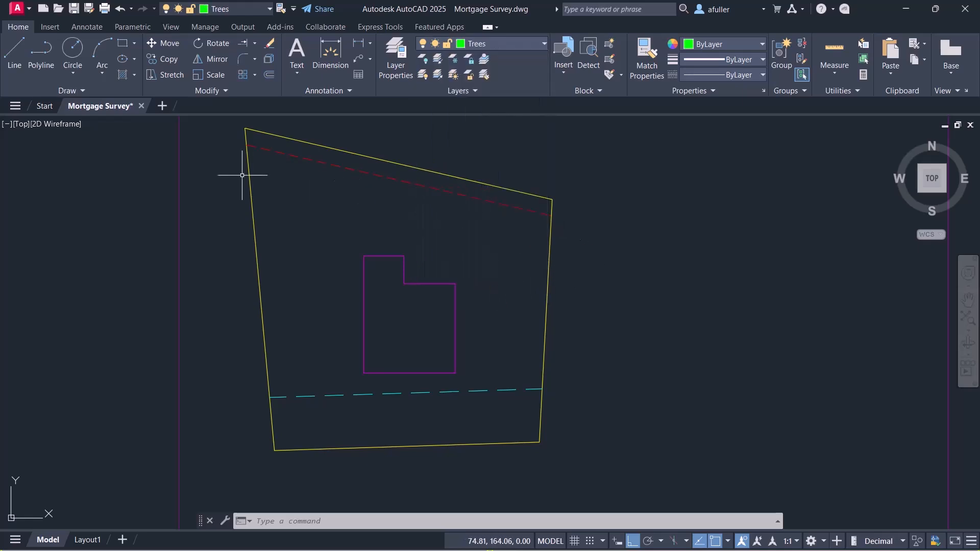
left_click(51, 27)
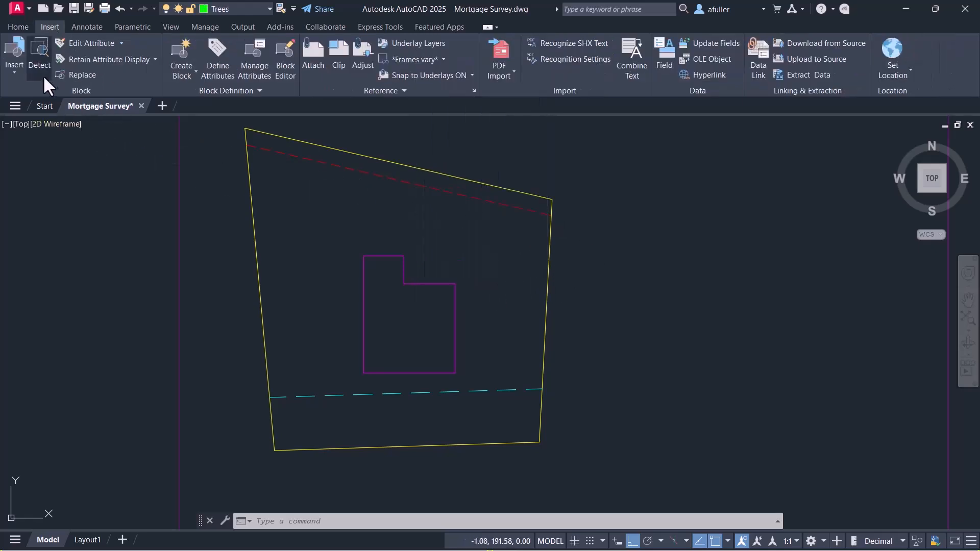
left_click(16, 73)
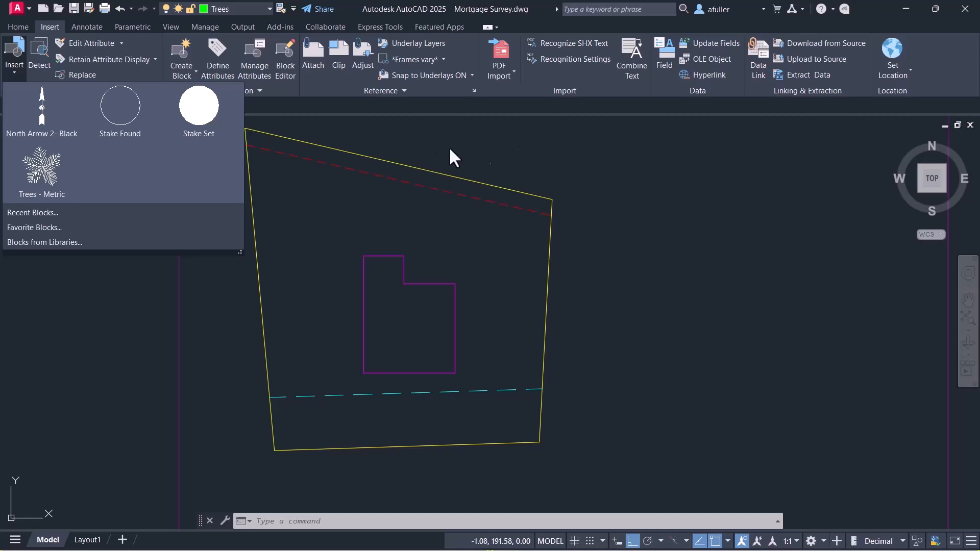
left_click(397, 206)
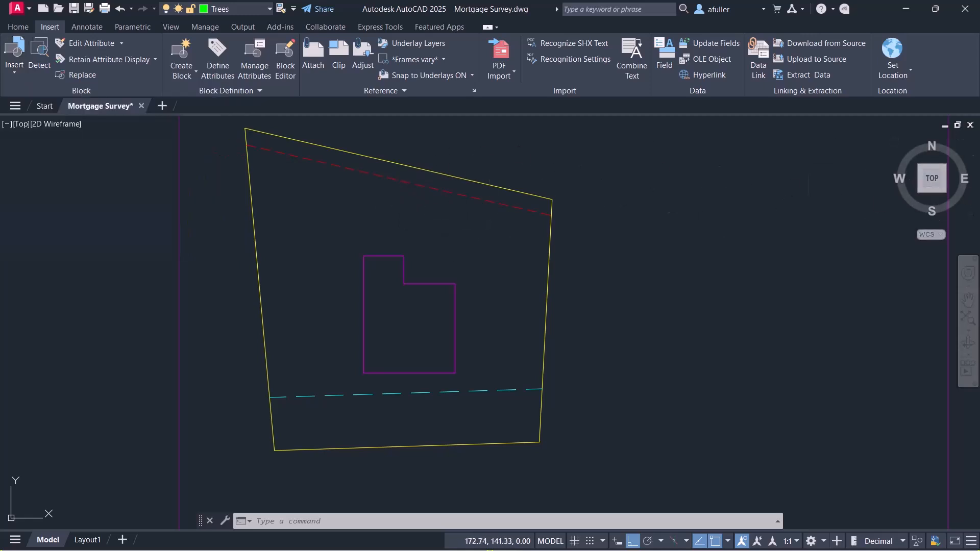
key("Escape")
key("Escape")
key("Escape")
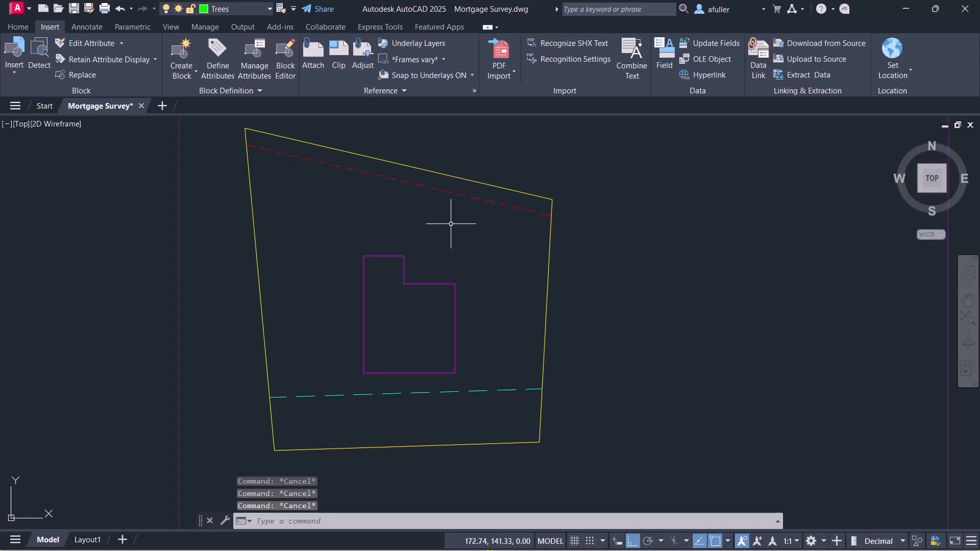
left_click(317, 195)
key("Escape")
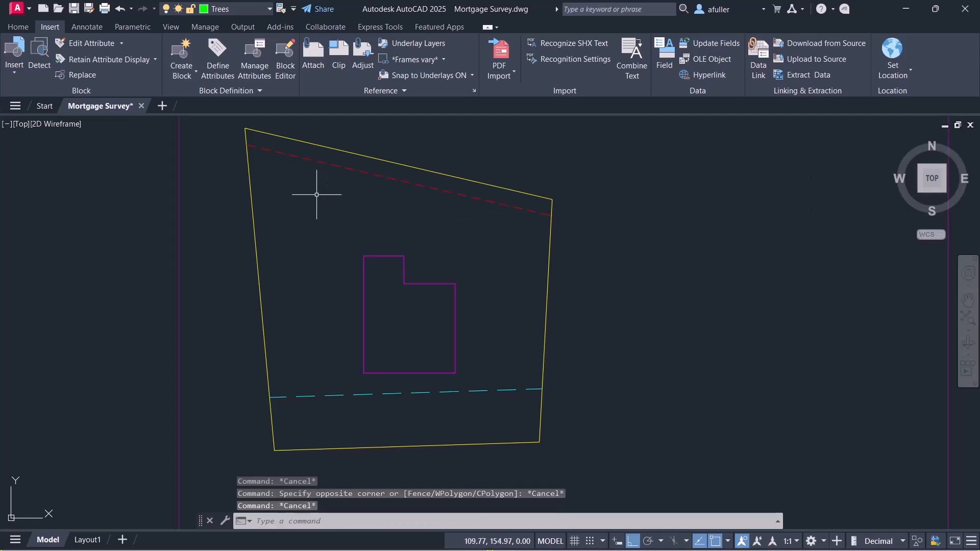
Step: Offset the left property line 14.6 units inward as a guide for the upper-left tree
type("o")
key("Return")
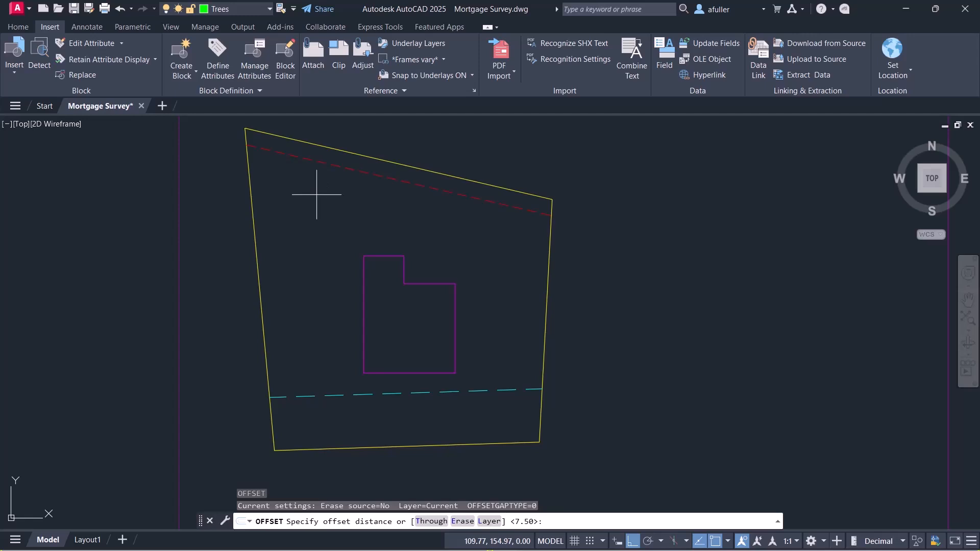
type("14.6")
key("Return")
left_click(248, 179)
left_click(285, 196)
key("Return")
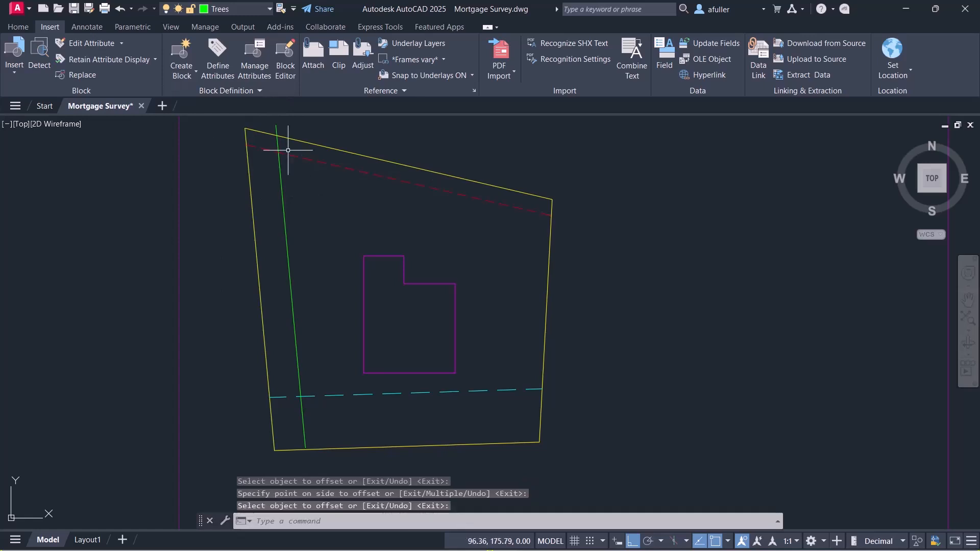
Step: Offset the sloping upper property line 22 units inward as the second guide for the upper-left tree
key("Return")
type("22")
key("Return")
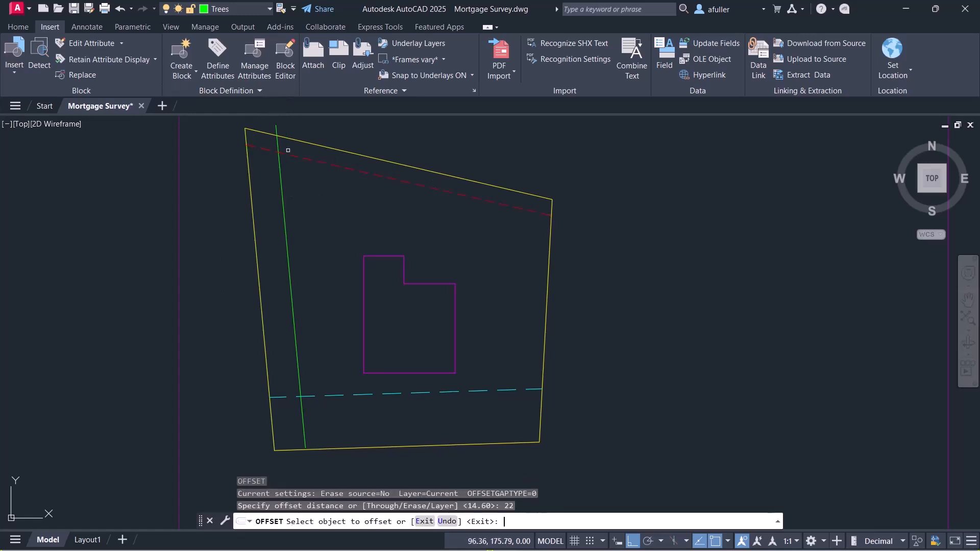
left_click(346, 152)
left_click(317, 203)
key("Escape")
key("Escape")
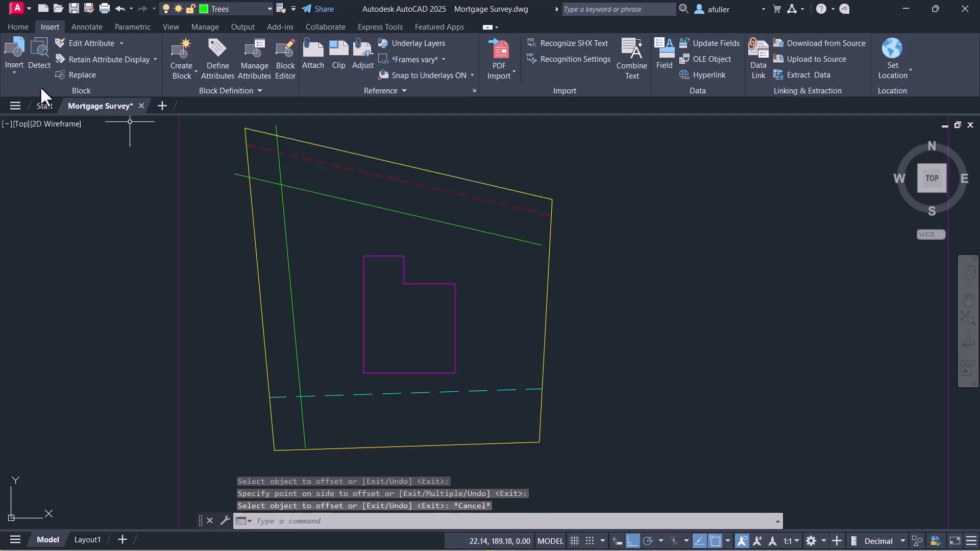
Step: Insert the Trees - Metric block at the intersection of the two green guide lines
left_click(15, 70)
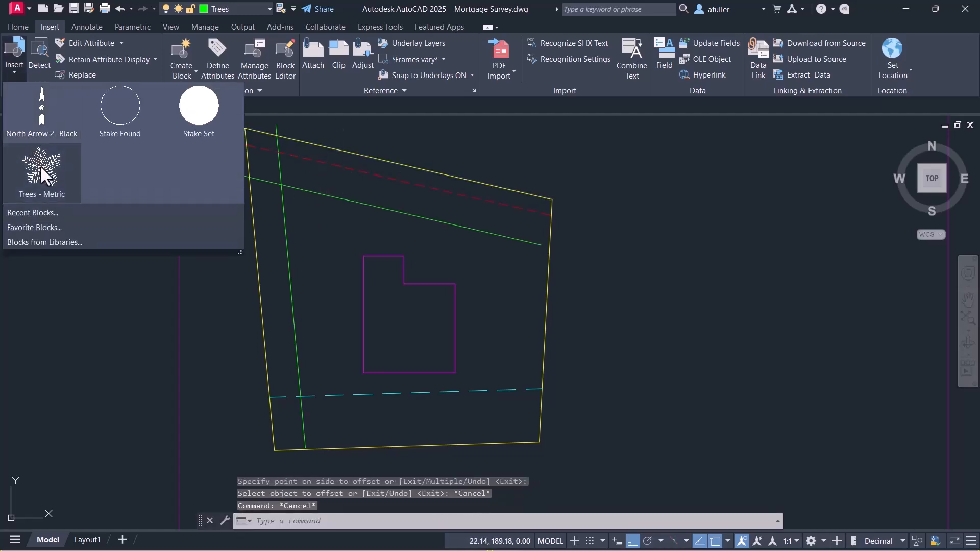
left_click(40, 163)
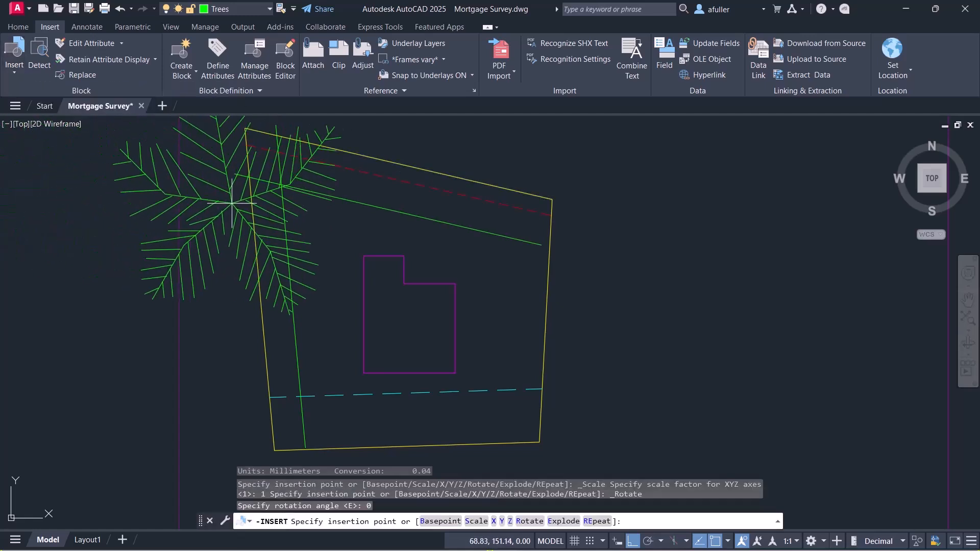
left_click(280, 187)
scroll(210, 189, "down", 2)
middle_click_drag(211, 189, 227, 232)
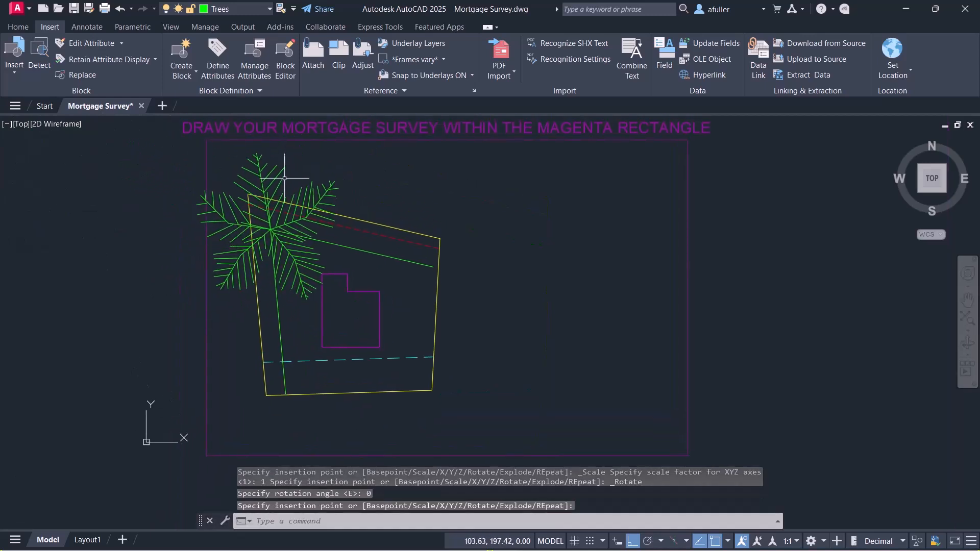
Step: Scale the tree block down about its center so it fits inside the upper-left corner of the property
type("c")
key("Return")
left_click(282, 161)
left_click(272, 160)
key("Return")
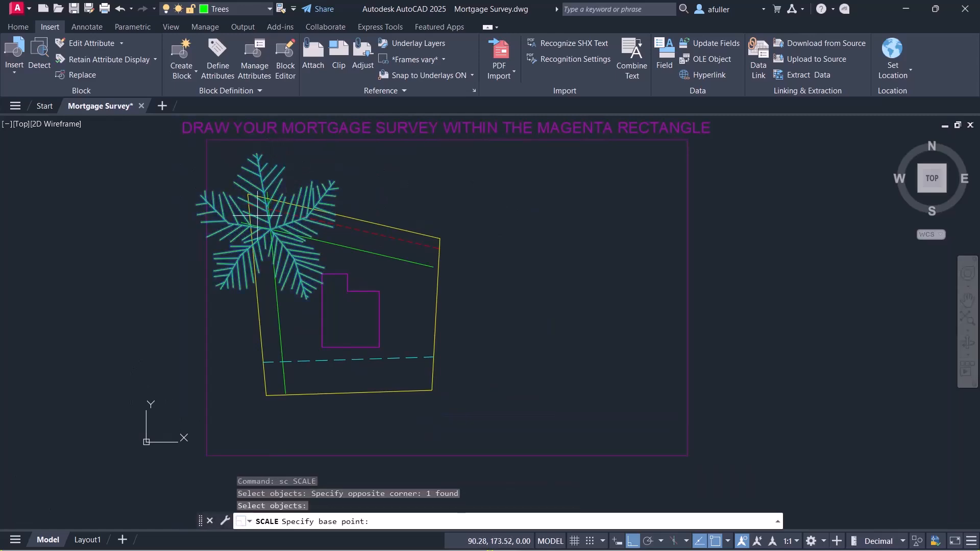
left_click(271, 230)
scroll(275, 220, "up", 6)
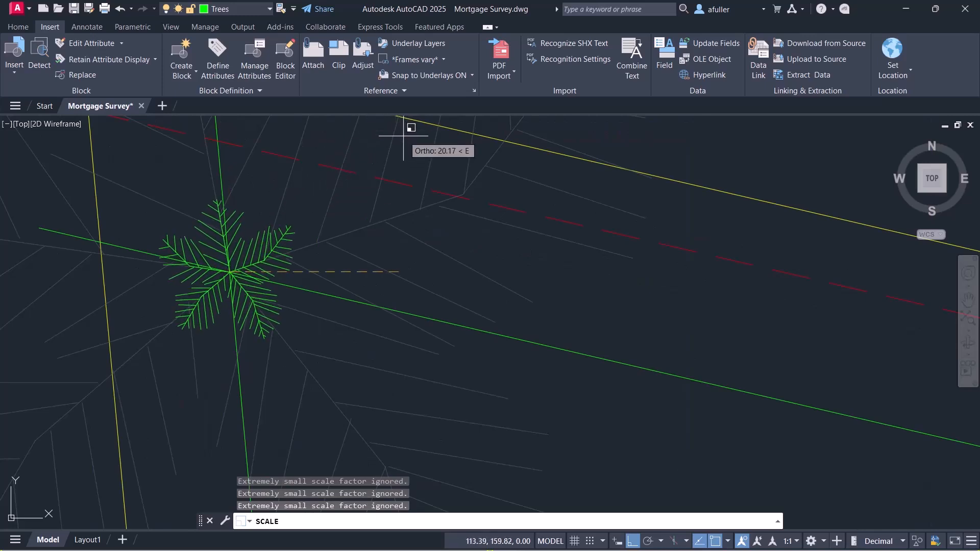
left_click(396, 137)
scroll(382, 198, "down", 5)
scroll(382, 198, "up", 2)
mouse_move(362, 213)
middle_mouse_down()
mouse_move(351, 219)
mouse_move(367, 211)
middle_mouse_up()
scroll(350, 219, "down", 2)
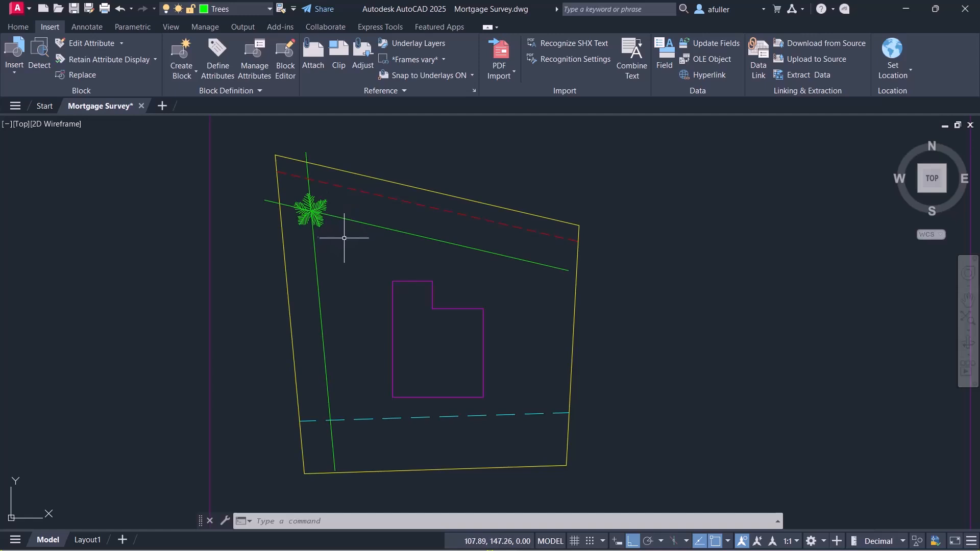
Step: Erase both green guide lines that cross at the upper-left tree
middle_click_drag(346, 241, 310, 249)
left_click_drag(328, 213, 317, 247)
key("Delete")
left_click(280, 247)
key("Delete")
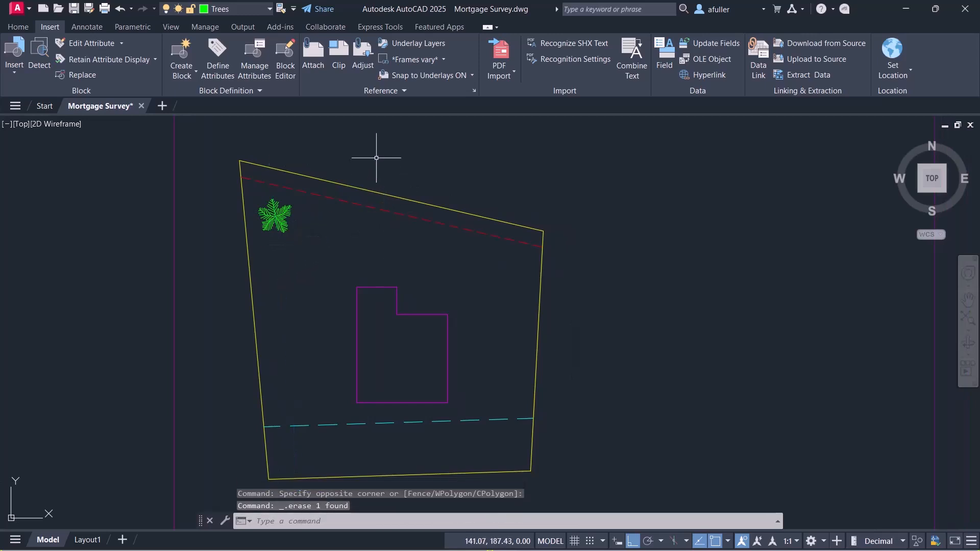
Step: Offset the right property line 18.3 units inward as a guide for the upper-right tree
type("o")
key("Return")
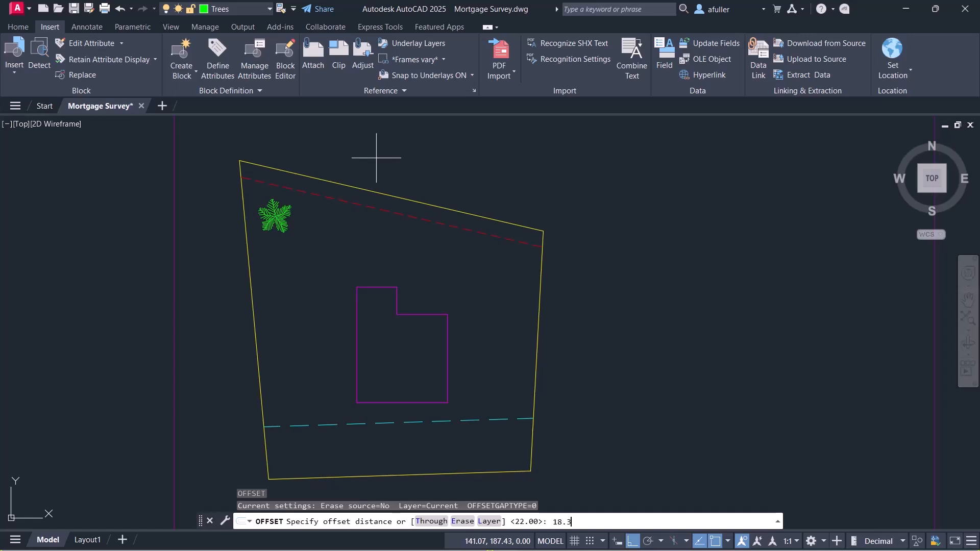
type("18.3")
key("Return")
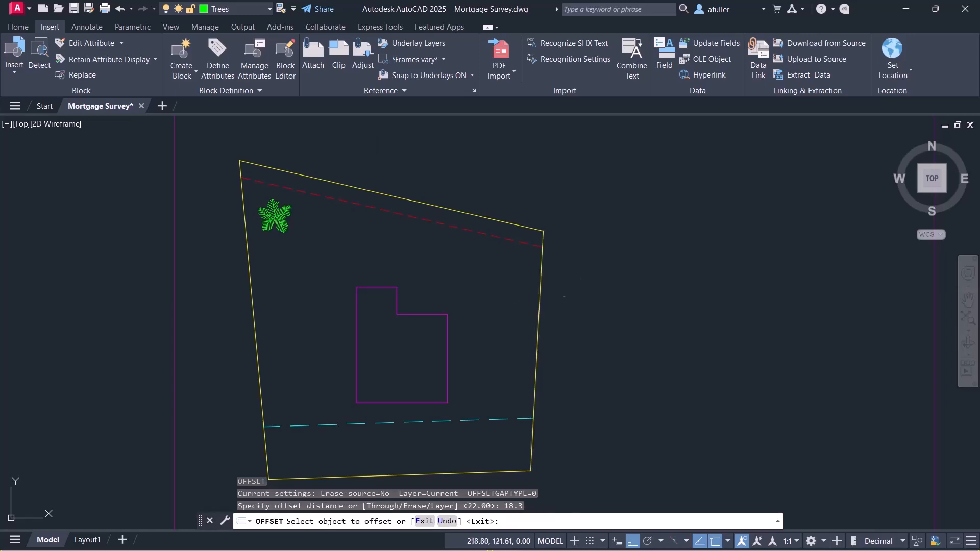
left_click(537, 301)
left_click(503, 286)
key("Return")
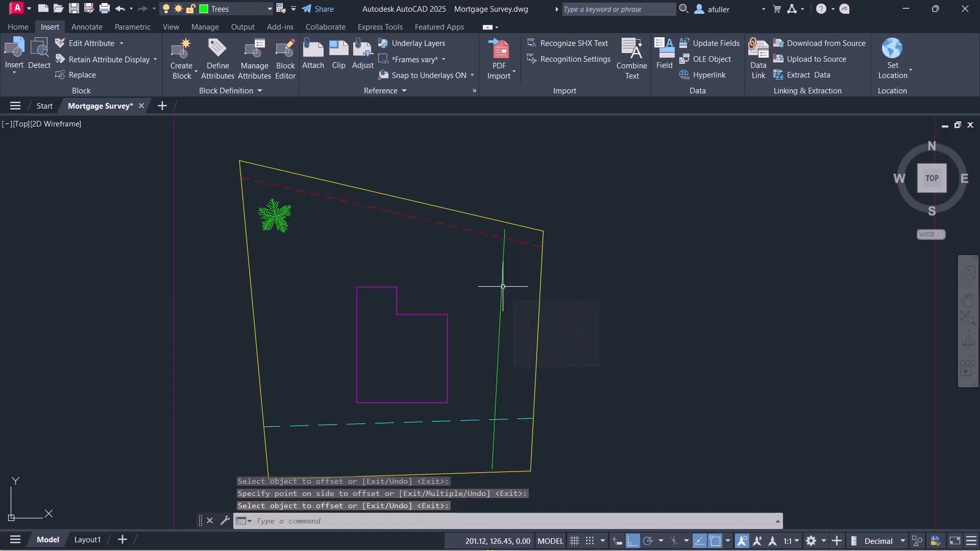
Step: Offset the sloping upper property line 15 units inward as the second guide for the upper-right tree
type("15")
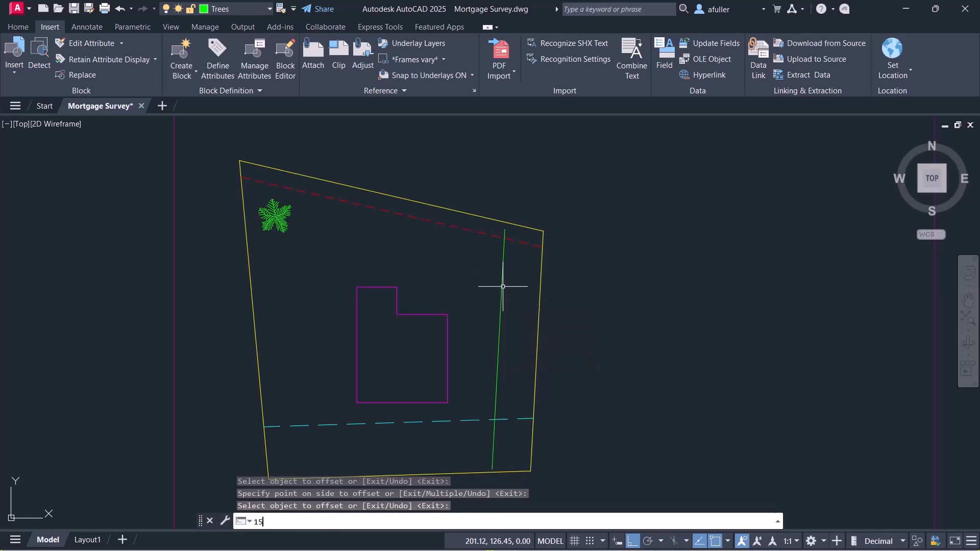
key("BackSpace")
key("BackSpace")
key("Return")
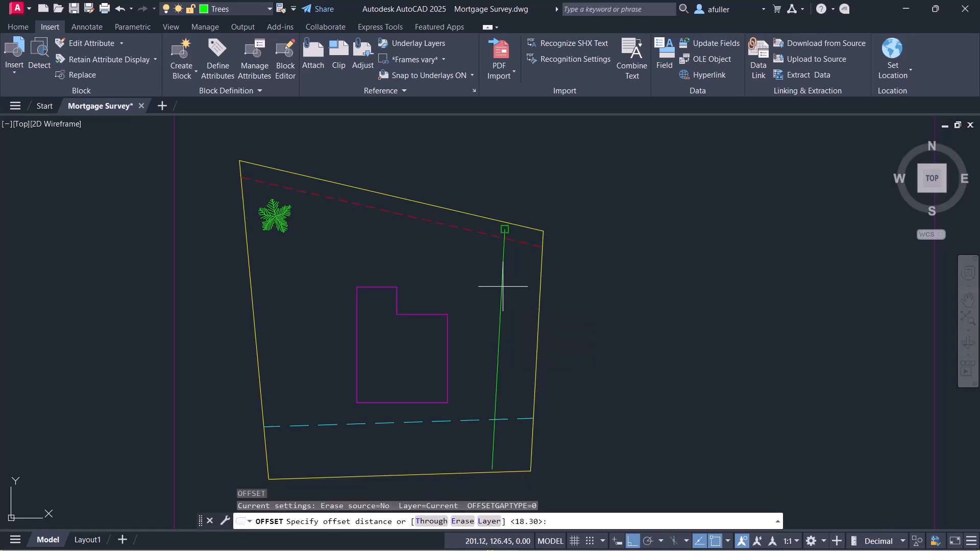
key("Return")
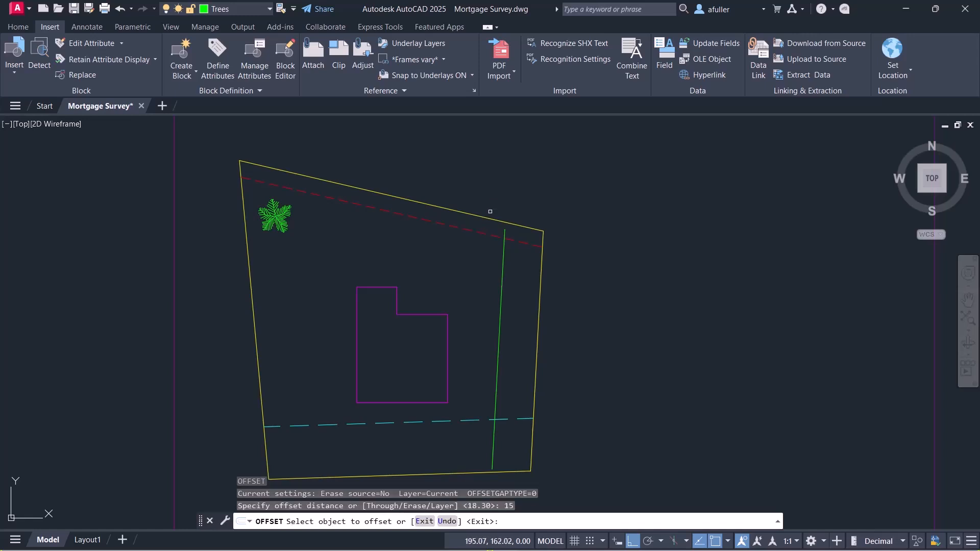
left_click(490, 212)
key("Escape")
key("Escape")
key("Escape")
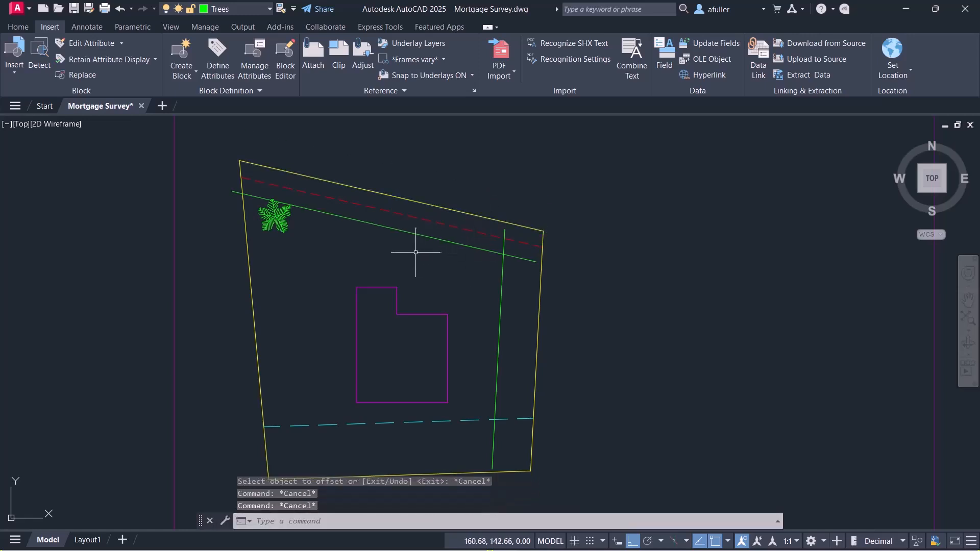
Step: Copy the upper-left tree from its center to the intersection of the two guide lines near the upper-right corner
type("co")
key("Return")
left_click(327, 239)
left_click(274, 219)
scroll(278, 227, "up", 6)
key("Return")
scroll(277, 226, "up", 3)
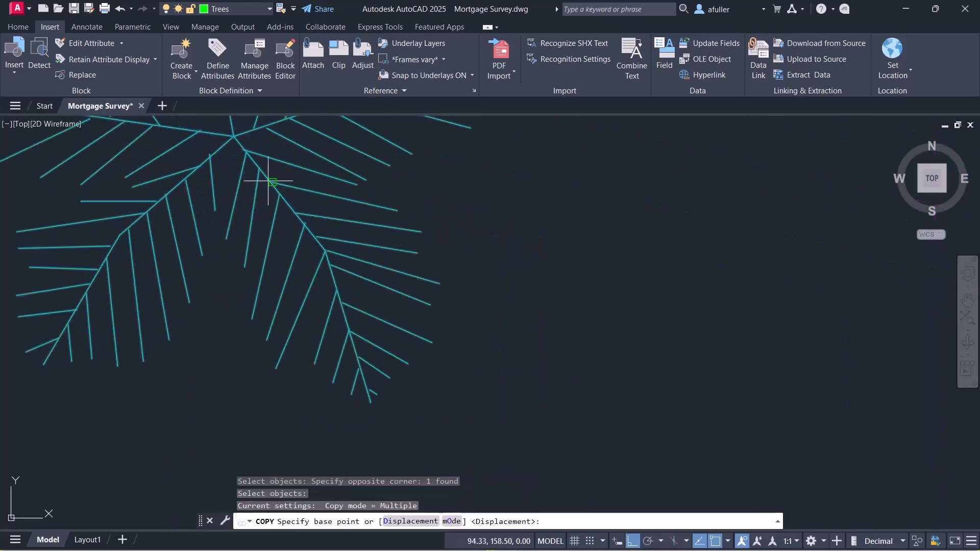
left_click(237, 126)
scroll(549, 285, "down", 8)
mouse_move(562, 280)
middle_mouse_down()
mouse_move(428, 258)
mouse_move(413, 245)
middle_mouse_up()
left_click(739, 292)
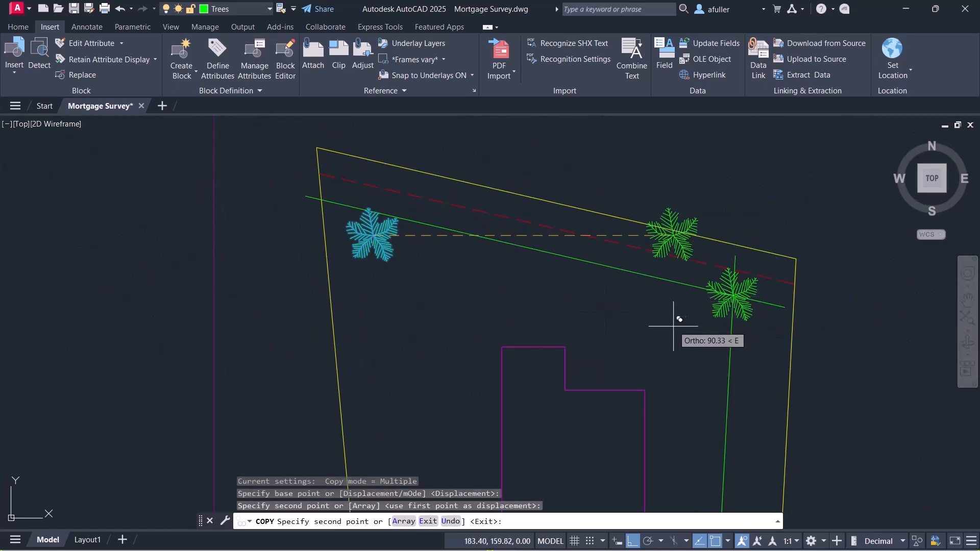
key("Escape")
key("Escape")
Step: Erase both green guide lines that cross at the upper-right tree
left_click(678, 280)
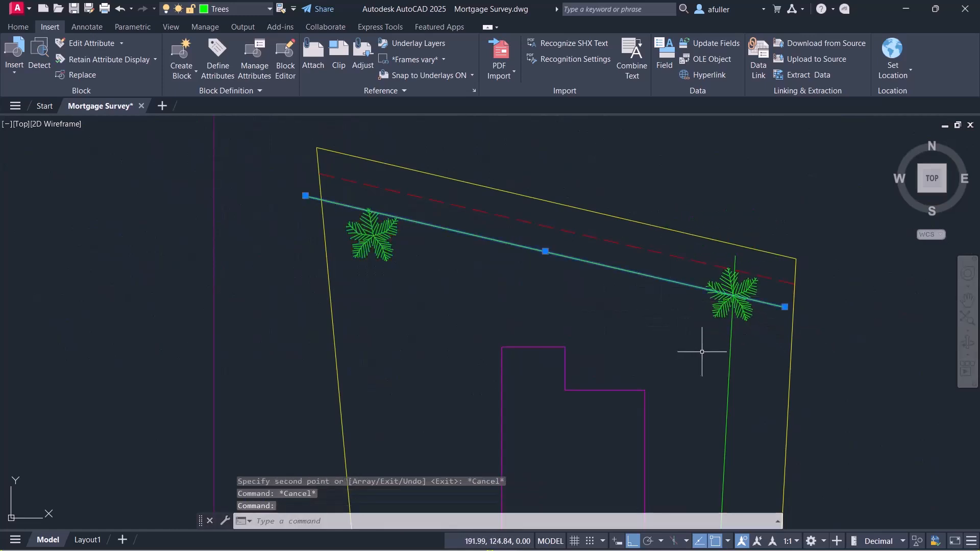
key("Delete")
left_click(729, 366)
key("Delete")
scroll(705, 359, "down", 2)
scroll(645, 323, "down", 2)
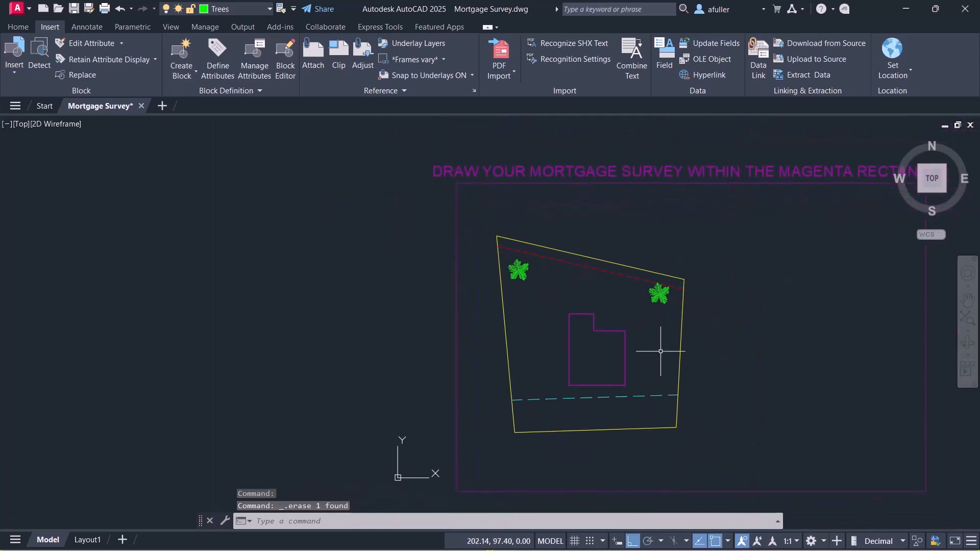
Step: Offset the lower property line 12.8 units inward as a guide for the lower-right tree
type("o")
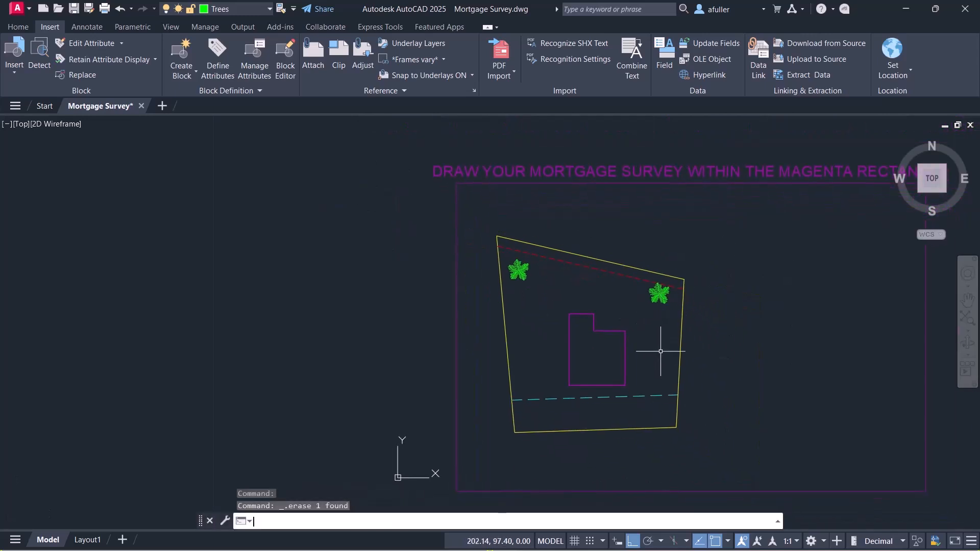
key("Return")
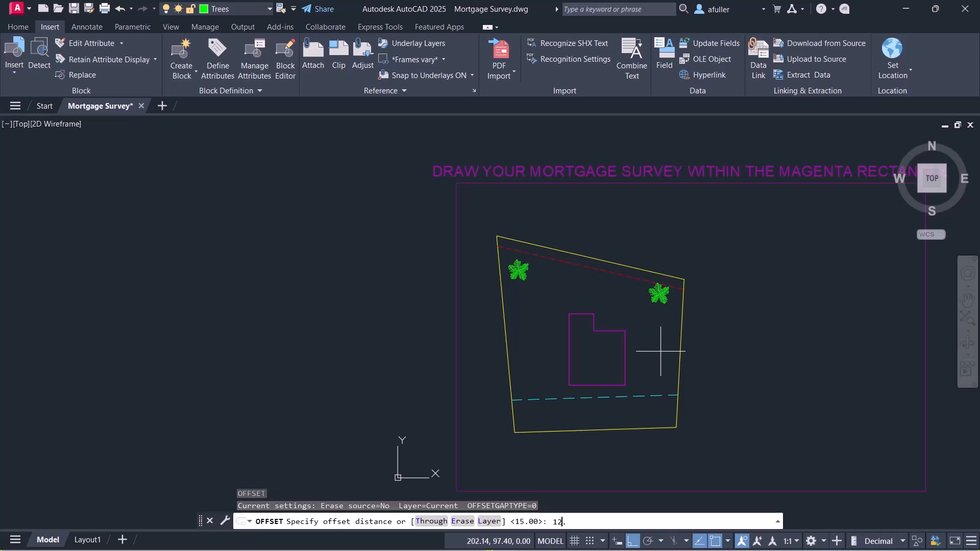
key("Return")
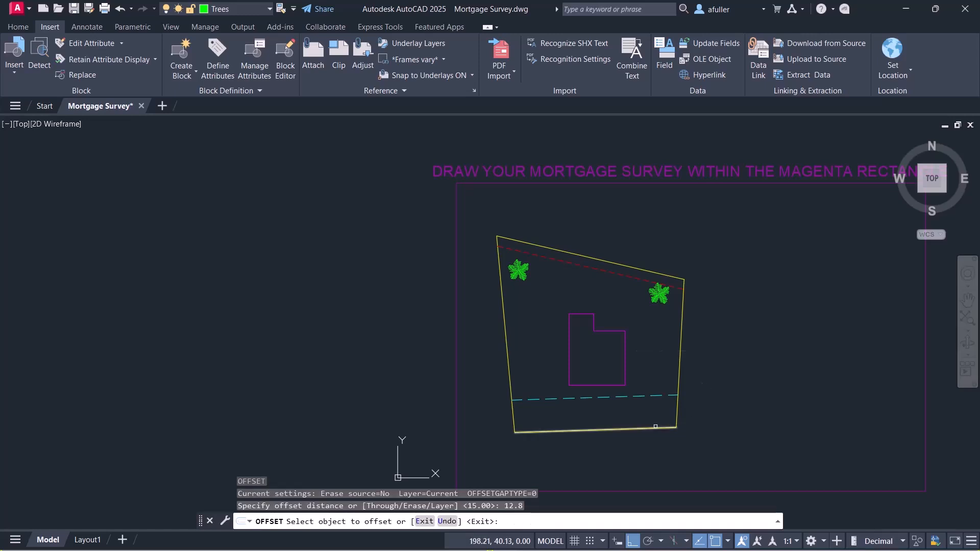
left_click(655, 427)
left_click(655, 412)
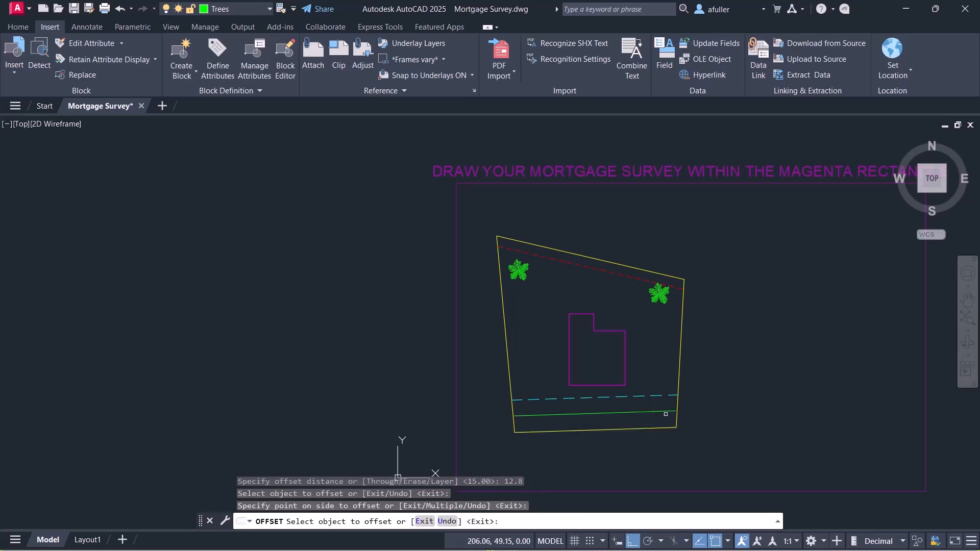
key("Return")
Step: Offset the right property line 13.4 units inward as the second guide for the lower-right tree
key("Return")
type("1")
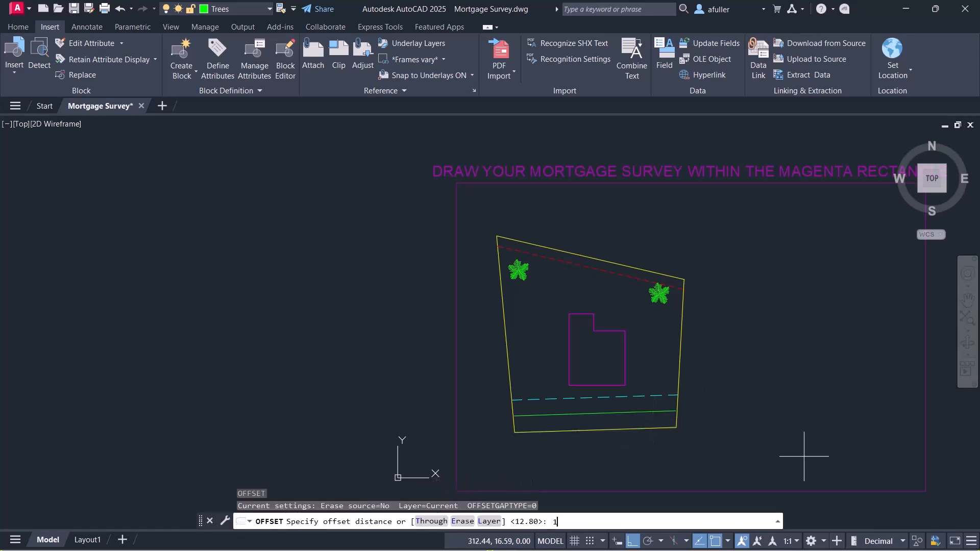
type("3.4")
key("Return")
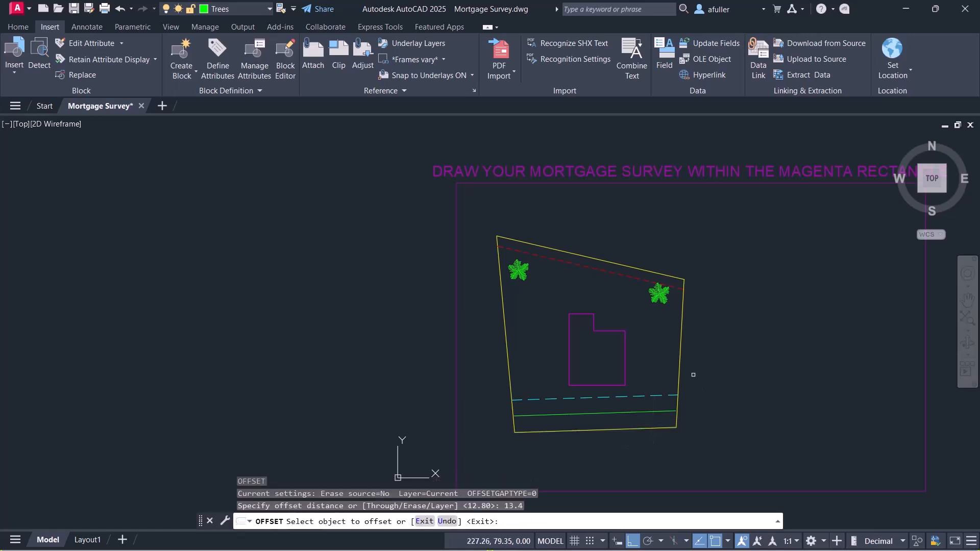
left_click(683, 370)
left_click(668, 359)
key("Escape")
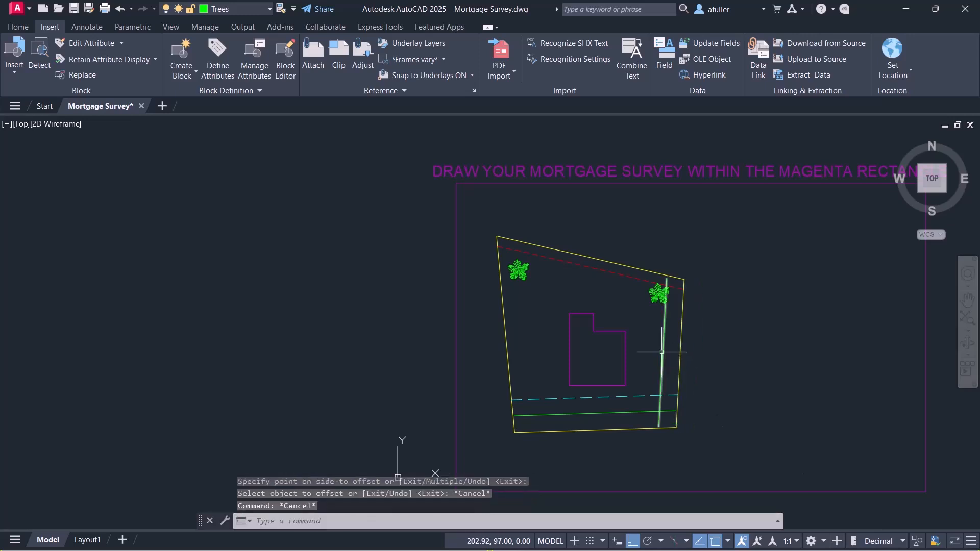
Step: Copy the upper-right tree from its center to the intersection of the two guide lines near the lower-right corner
type("co")
key("Return")
scroll(664, 302, "up", 4)
left_click(649, 284)
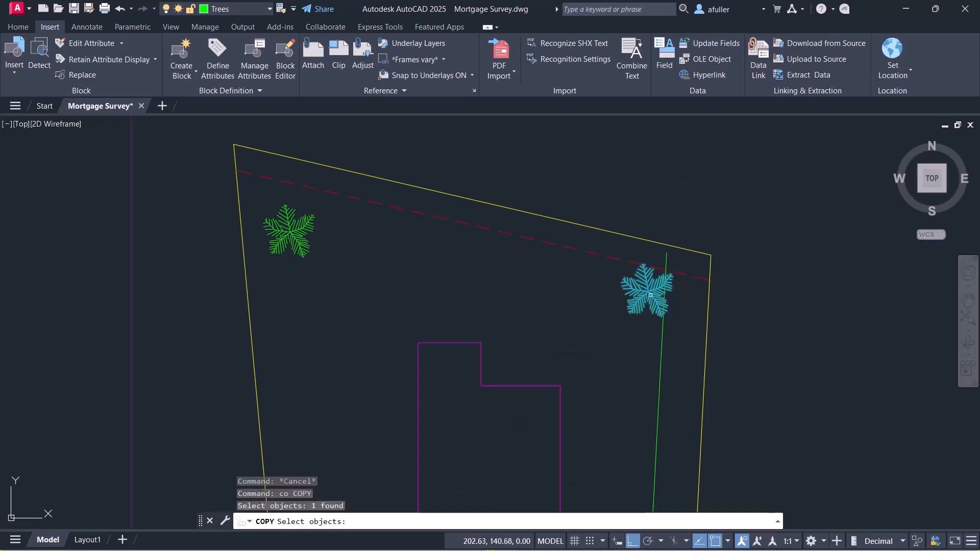
key("Return")
scroll(653, 283, "up", 5)
left_click(653, 282)
scroll(653, 286, "down", 8)
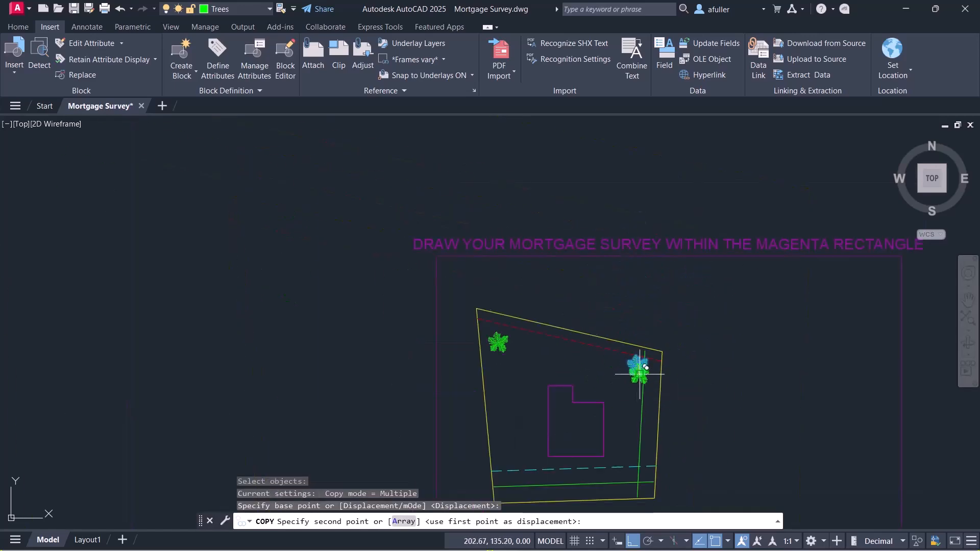
scroll(638, 403, "up", 6)
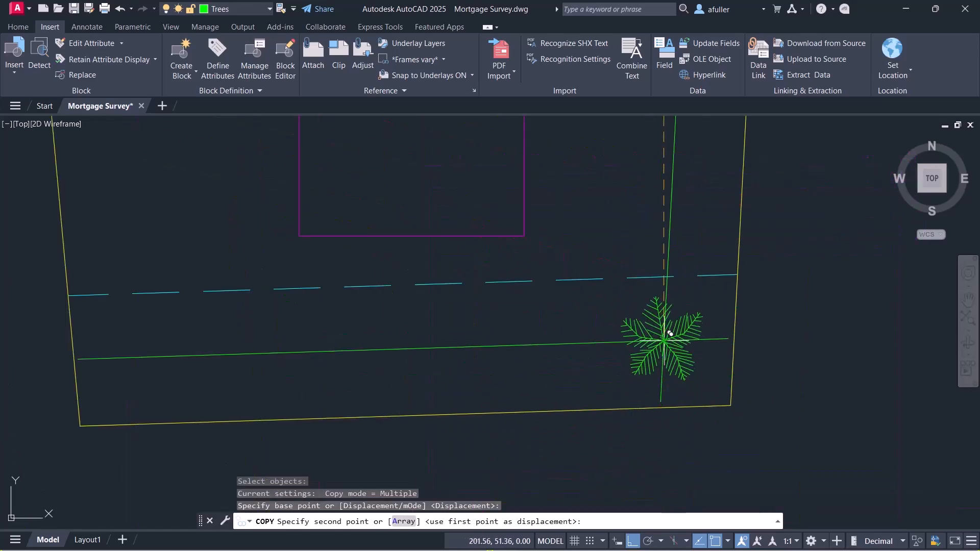
left_click(671, 333)
key("Escape")
Step: Erase both green guide lines that cross at the lower-right tree
left_click(672, 210)
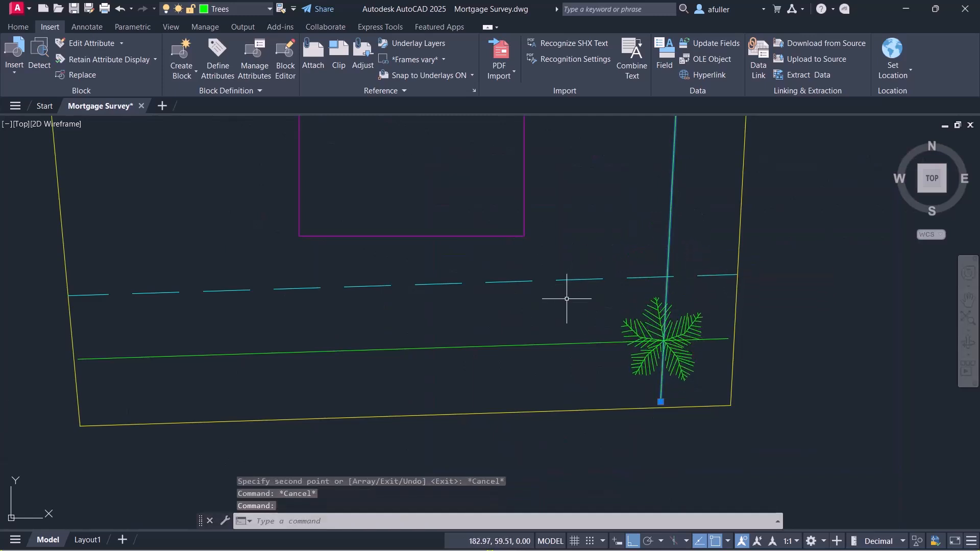
left_click(562, 334)
left_click(542, 356)
key("Delete")
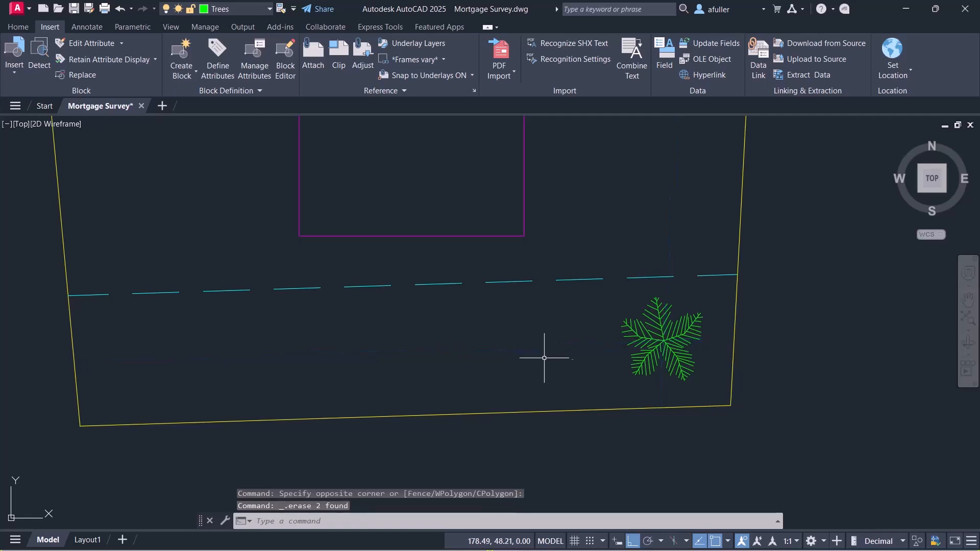
Step: Switch the lower-right tree block to the Palm (Elevation) representation
left_click(651, 350)
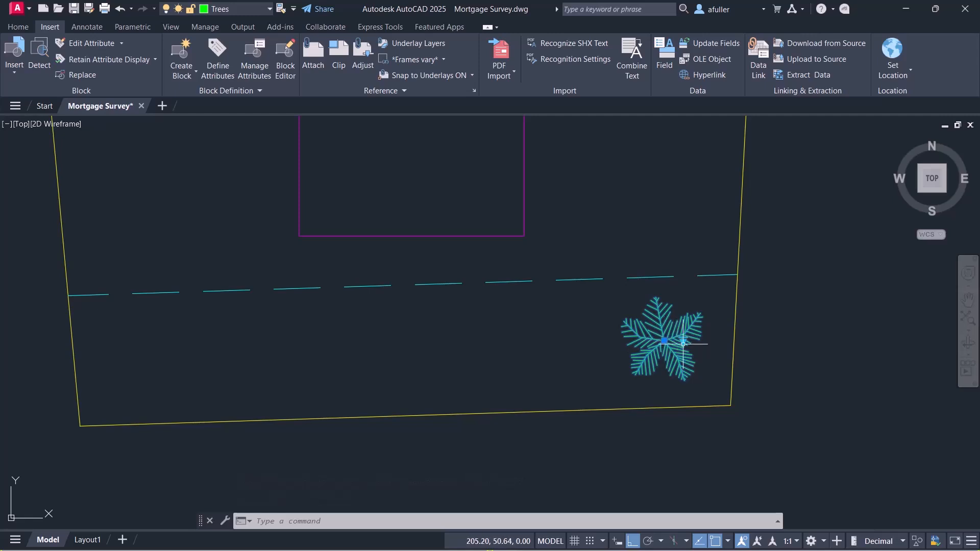
scroll(678, 345, "up", 6)
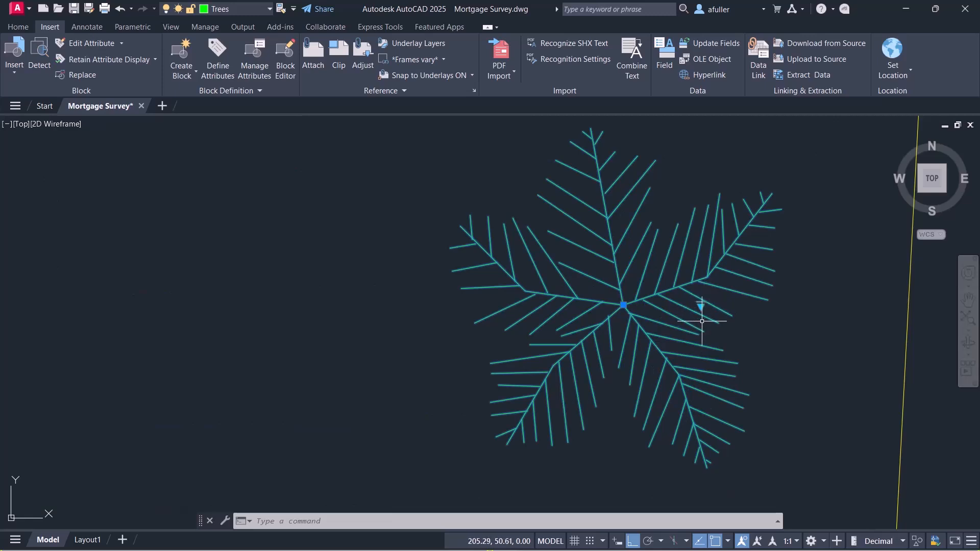
left_click(701, 306)
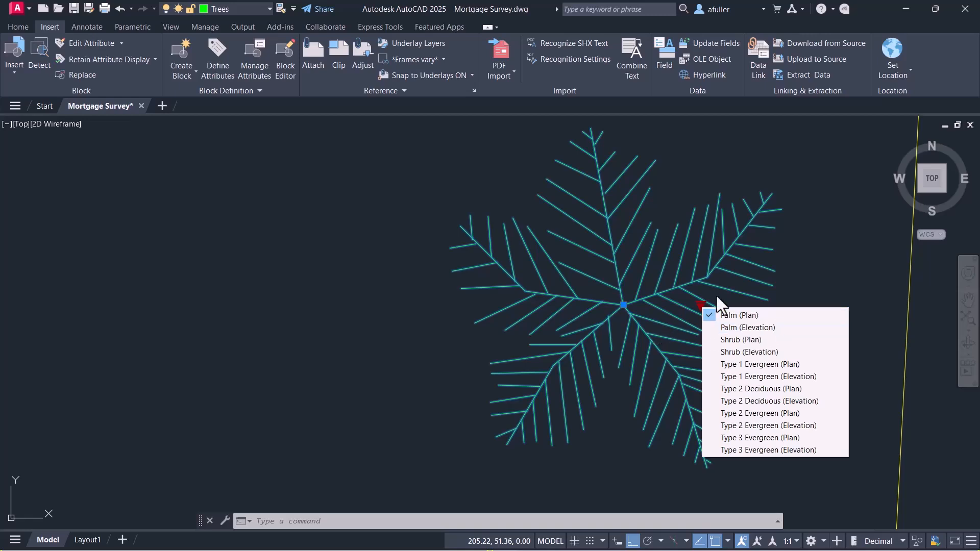
left_click(803, 264)
scroll(761, 281, "down", 5)
middle_click_drag(738, 304, 682, 316)
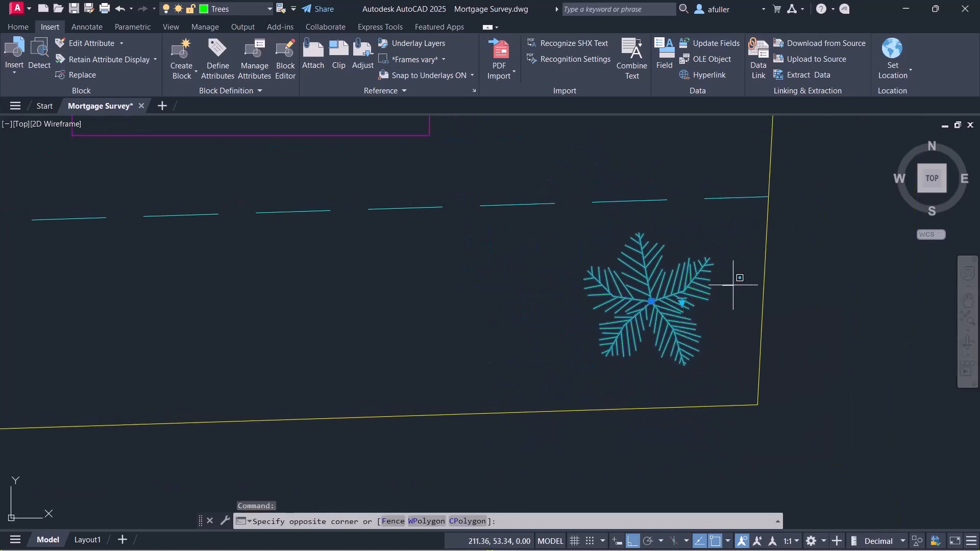
left_click(733, 285)
left_click(682, 303)
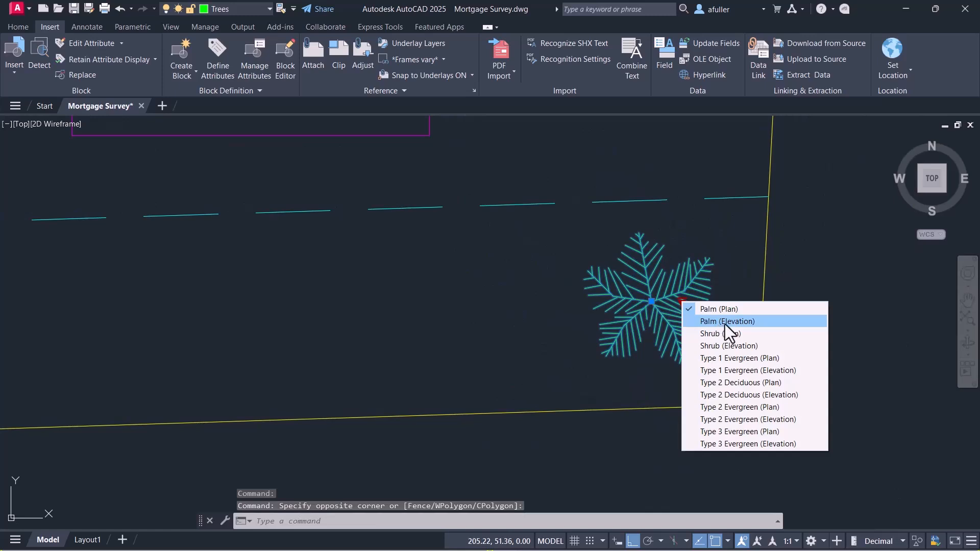
left_click(727, 322)
scroll(722, 323, "down", 5)
middle_click_drag(685, 344, 679, 368)
scroll(679, 367, "up", 2)
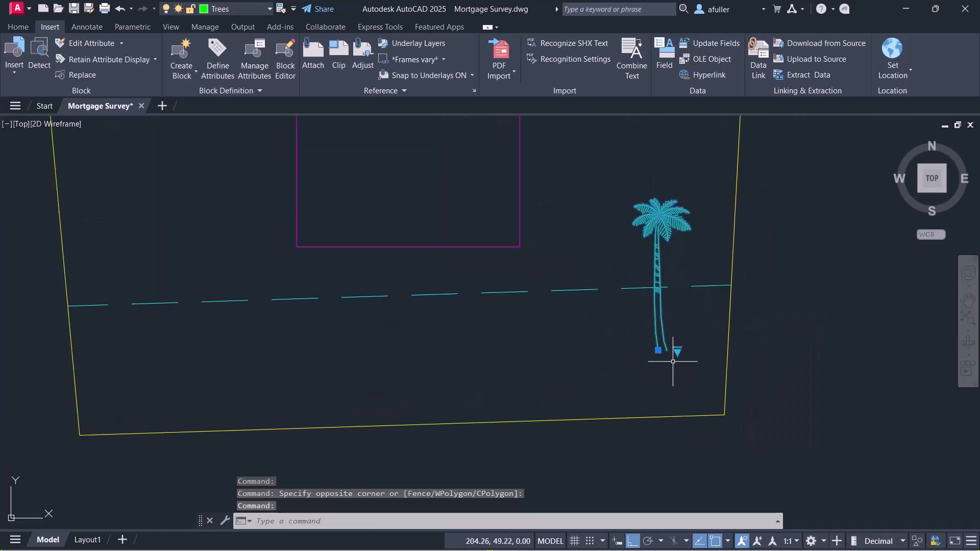
Step: Set the lower-right tree block to Type 2 Deciduous (Plan) and clear the selection
left_click(678, 352)
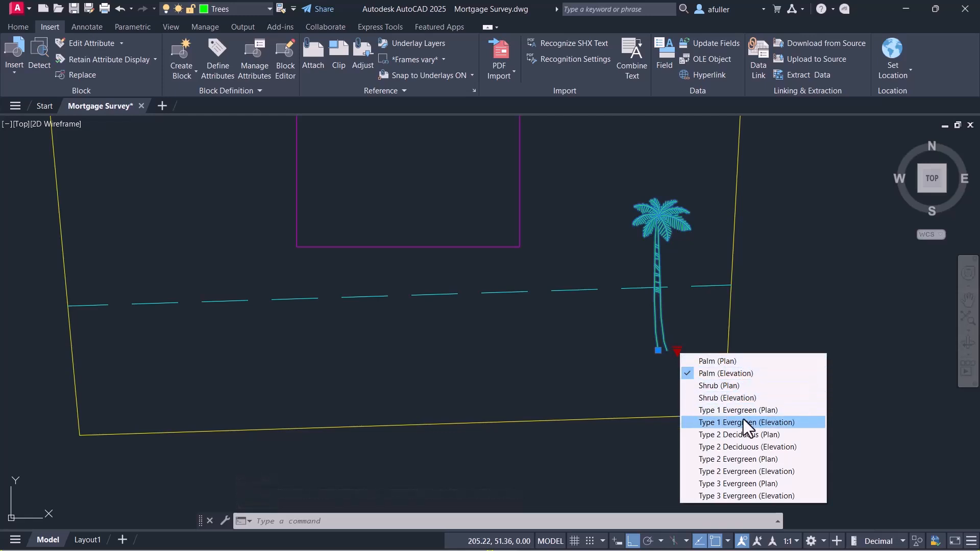
left_click(749, 435)
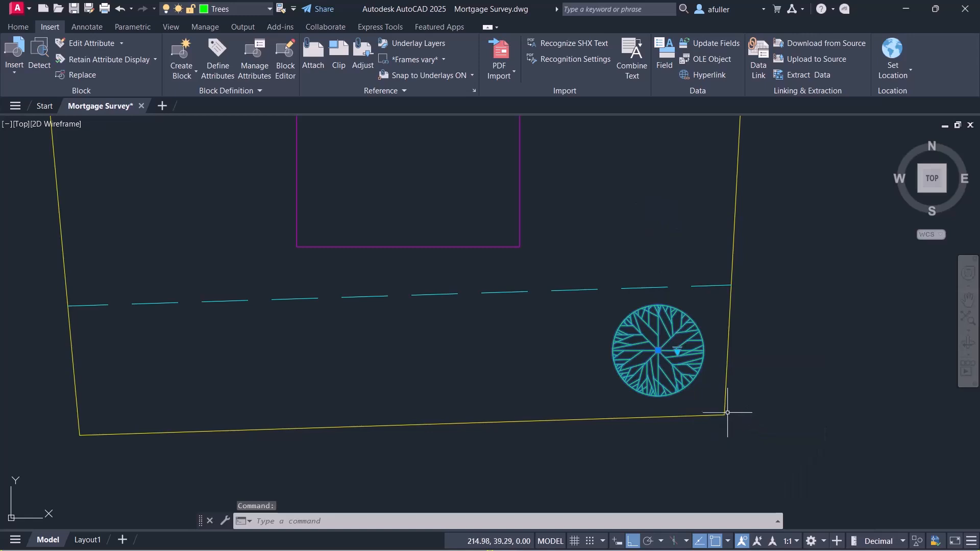
left_click(678, 351)
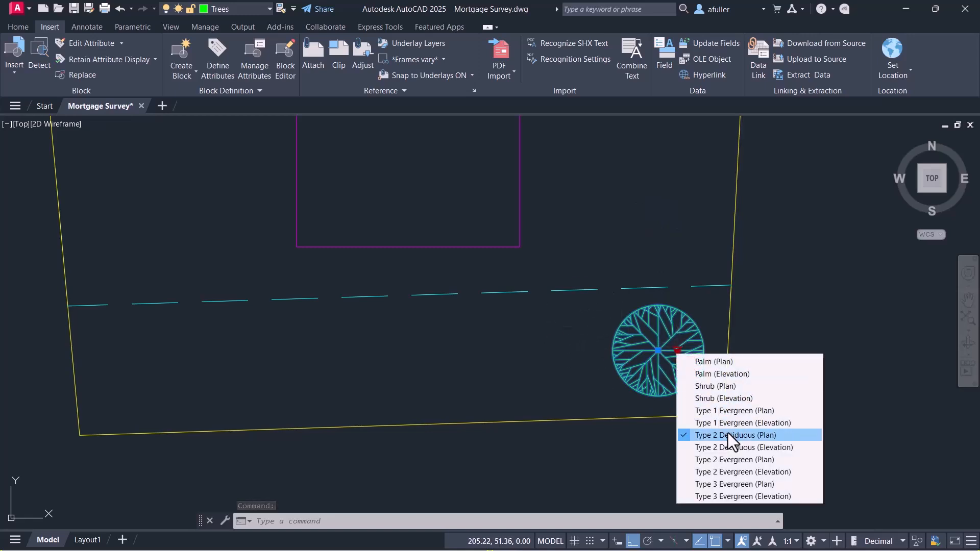
left_click(577, 364)
key("Escape")
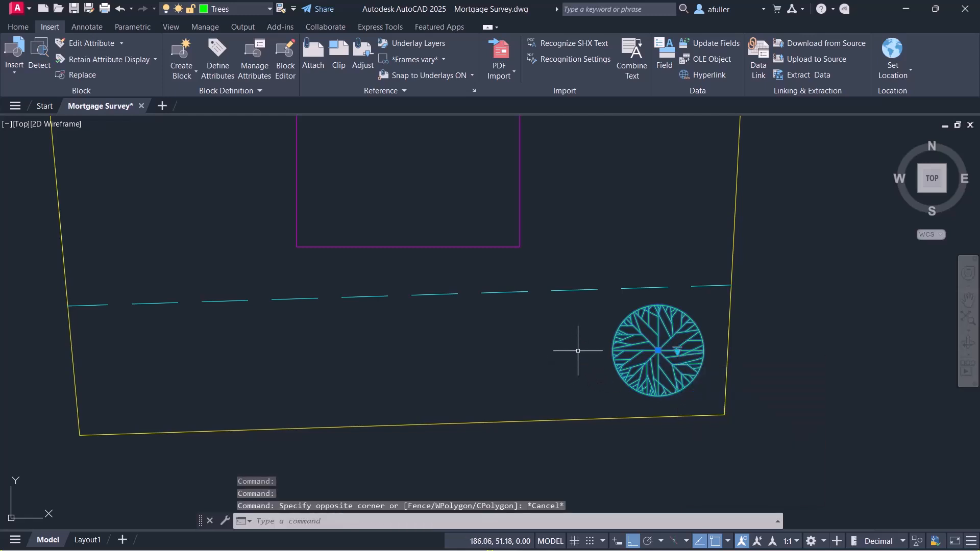
scroll(578, 351, "down", 2)
key("Escape")
key("Escape")
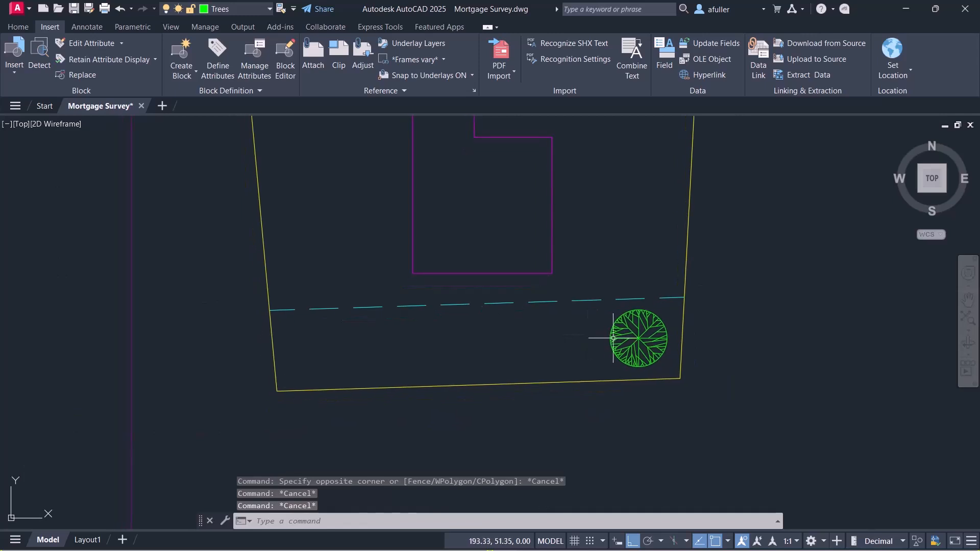
Step: Scale the lower-right deciduous tree down about its center point
left_click(609, 337)
type("sc")
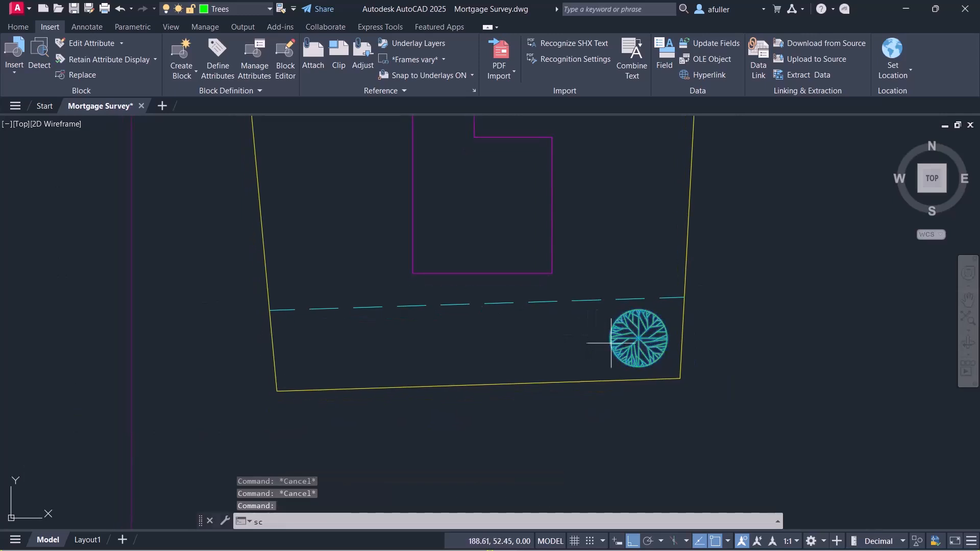
key("Return")
scroll(633, 342, "up", 4)
left_click(647, 332)
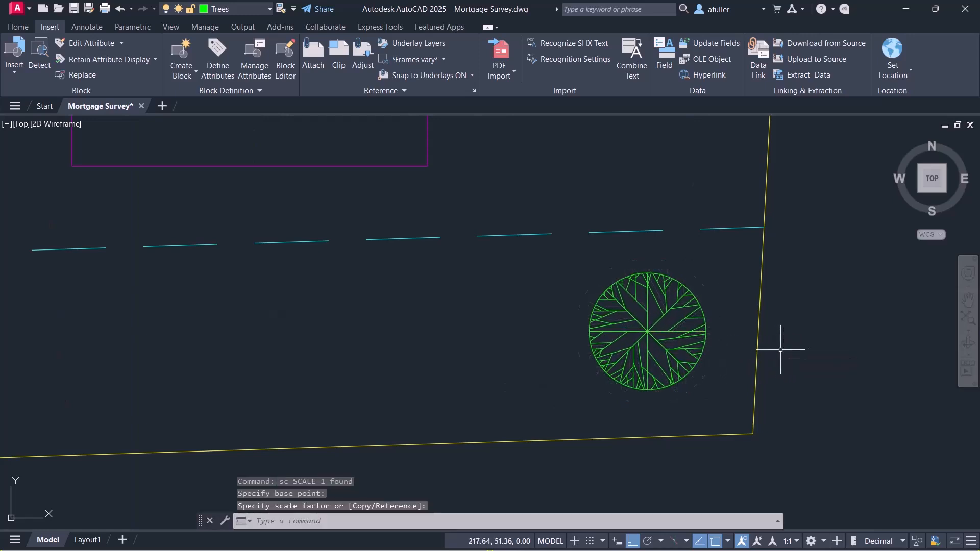
key("Escape")
scroll(562, 327, "down", 5)
middle_click_drag(517, 319, 540, 407)
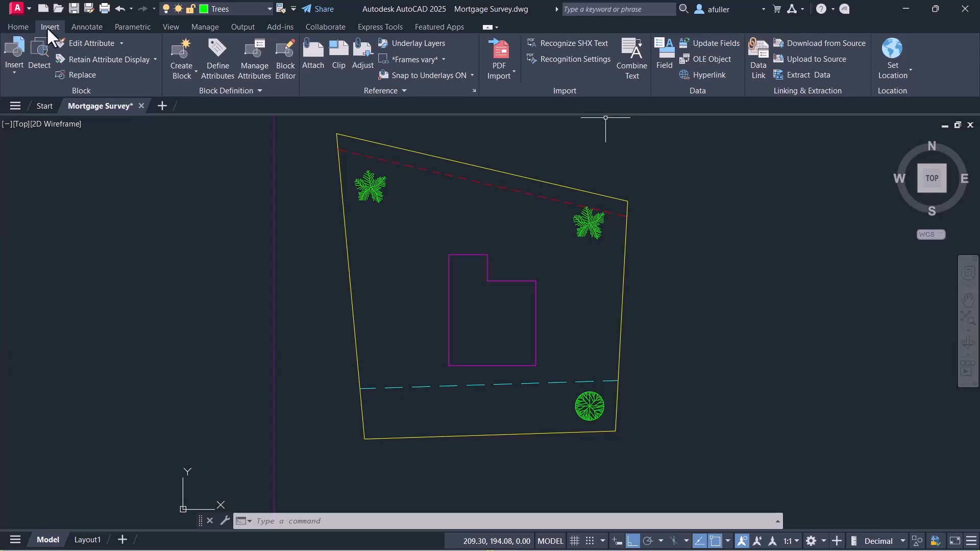
left_click(13, 70)
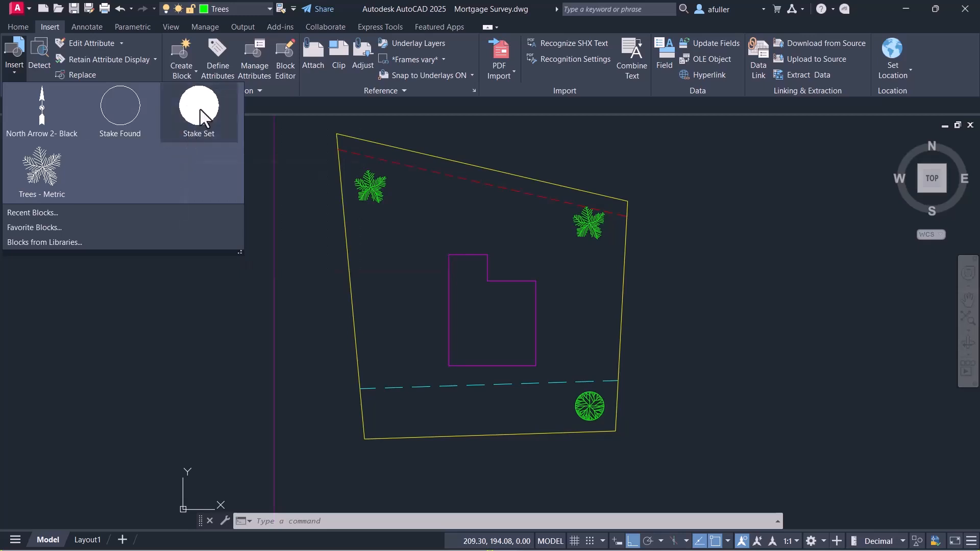
left_click(120, 109)
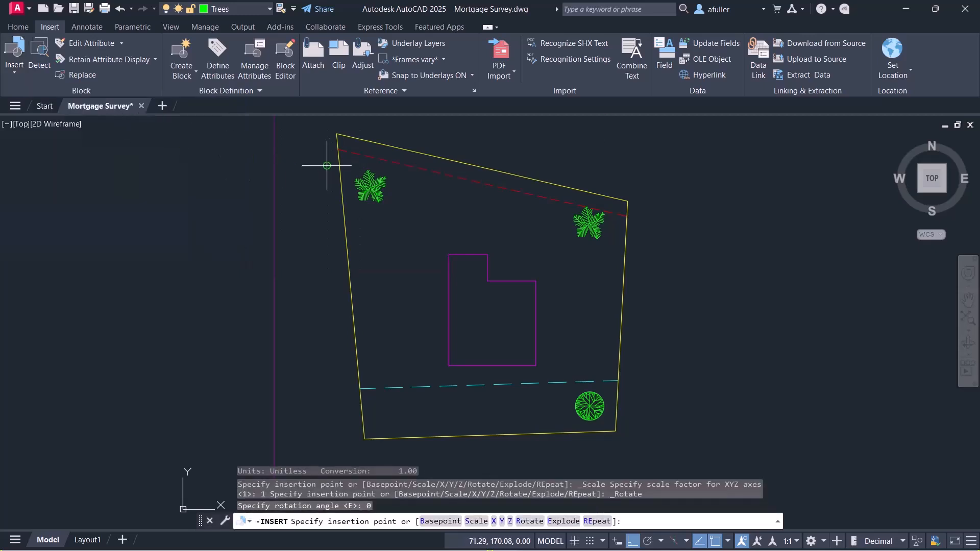
scroll(326, 162, "up", 2)
key("Escape")
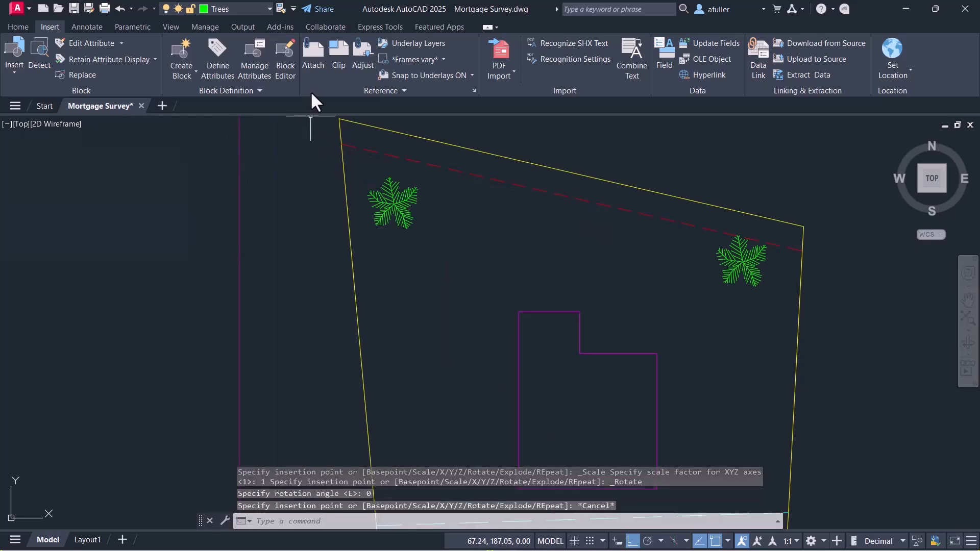
Step: Make Symbols the current layer and insert a Stake Found block at the upper-left property corner
left_click(237, 9)
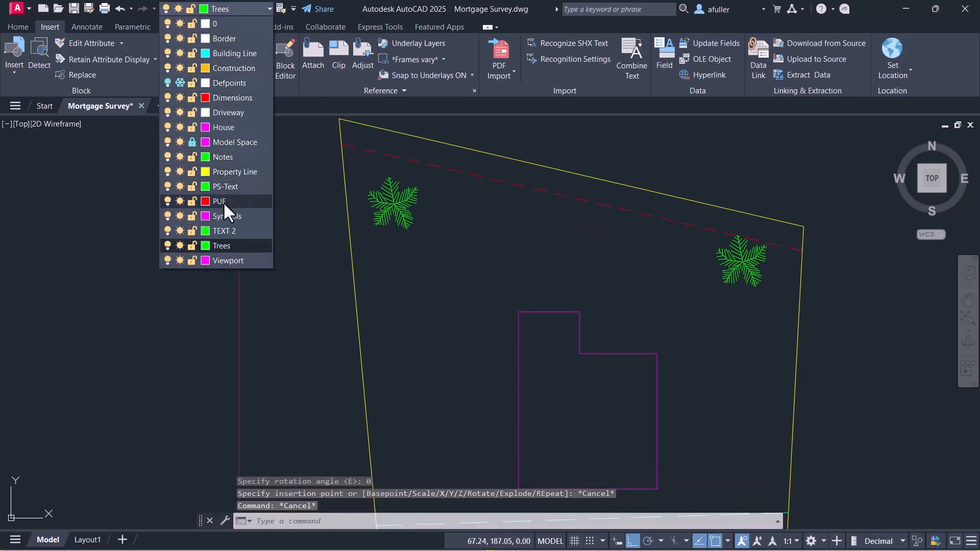
left_click(225, 202)
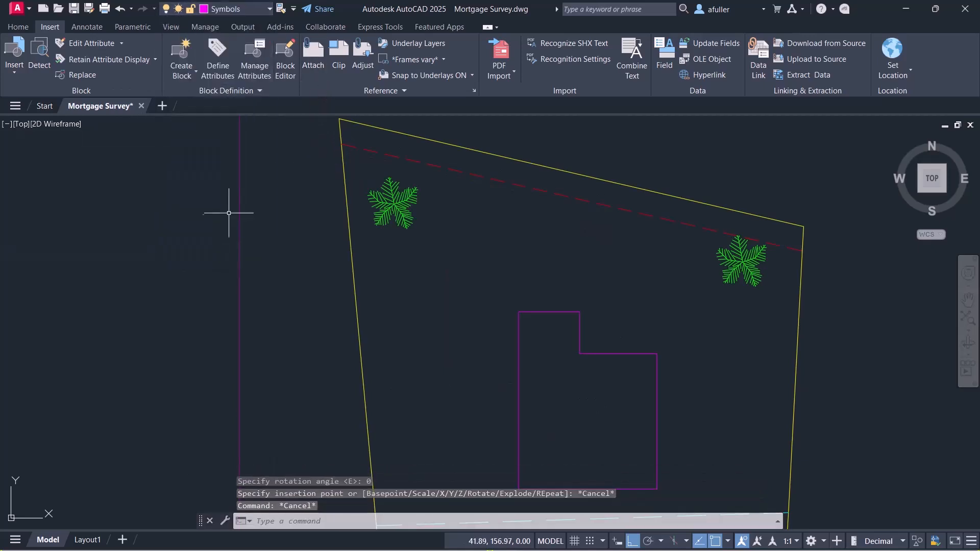
left_click(16, 73)
left_click(102, 137)
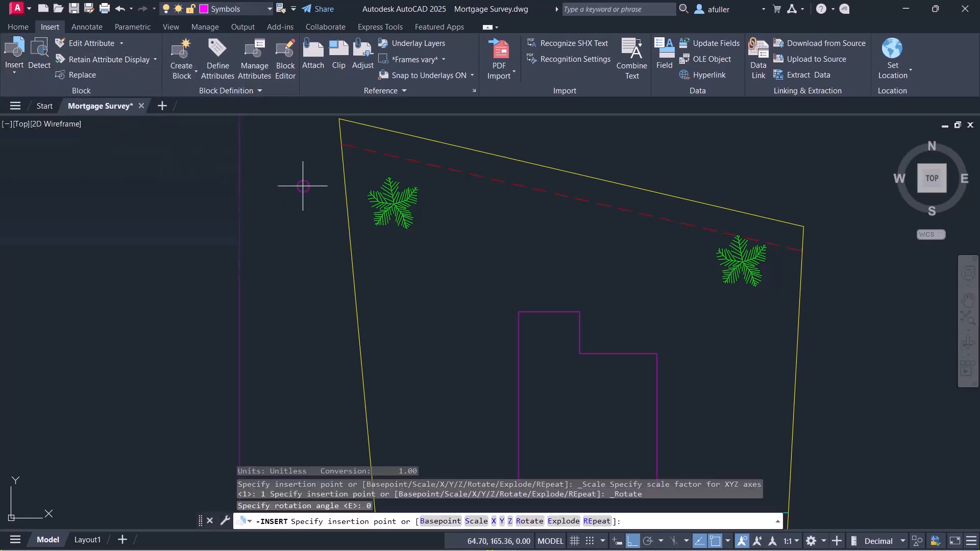
mouse_move(323, 174)
middle_mouse_down()
mouse_move(327, 227)
mouse_move(312, 190)
middle_mouse_up()
left_click(339, 161)
scroll(315, 223, "down", 2)
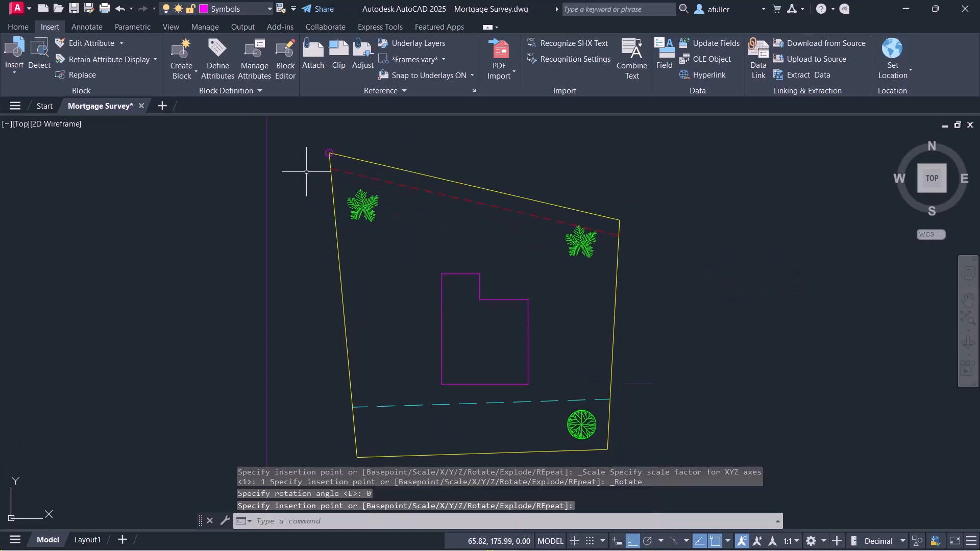
Step: Insert Stake Found blocks at the lower-left and lower-right corners of the property line
left_click(17, 72)
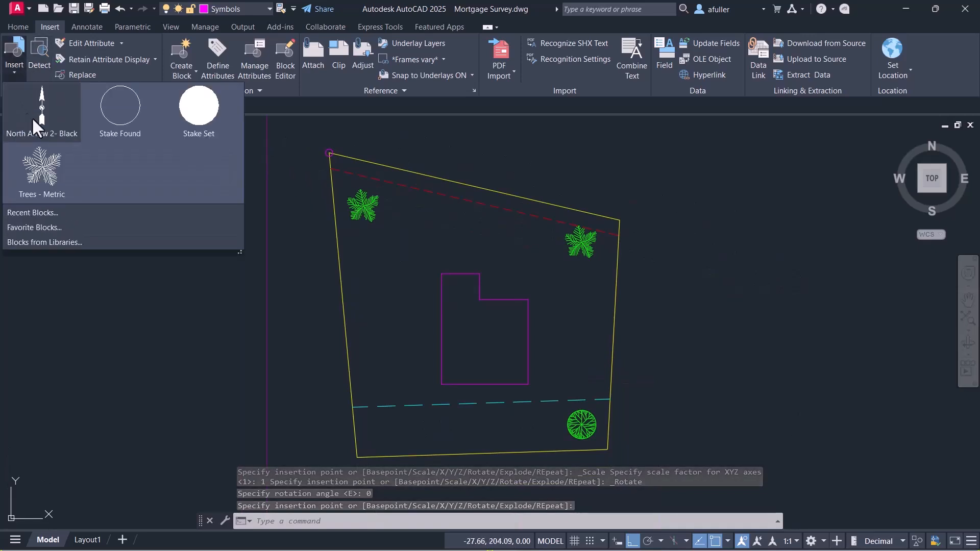
left_click(106, 116)
middle_click_drag(358, 462, 373, 407)
left_click(373, 403)
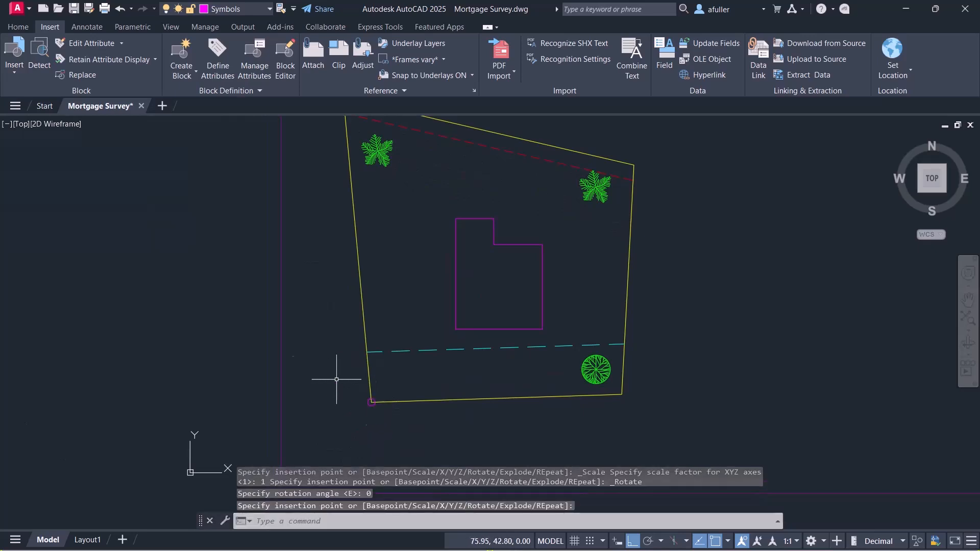
left_click(14, 72)
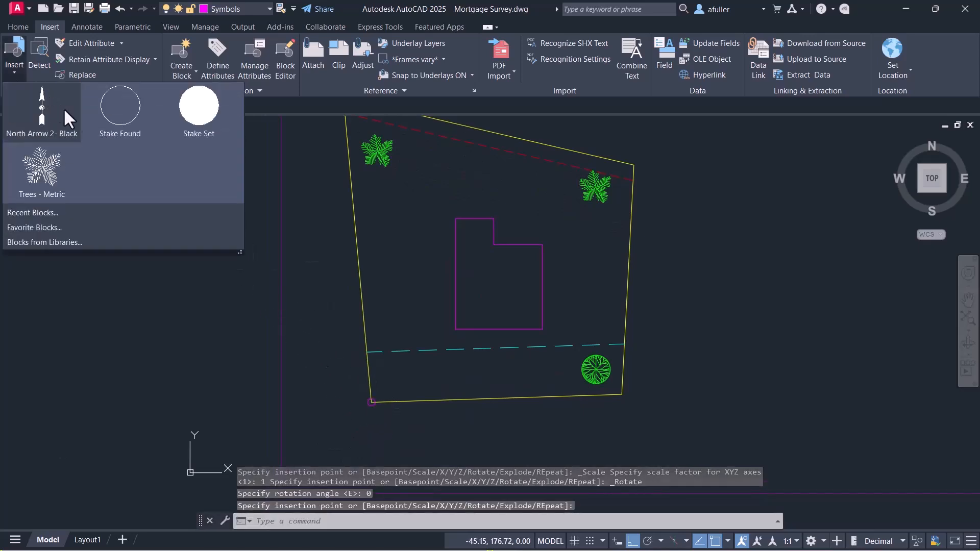
left_click(109, 114)
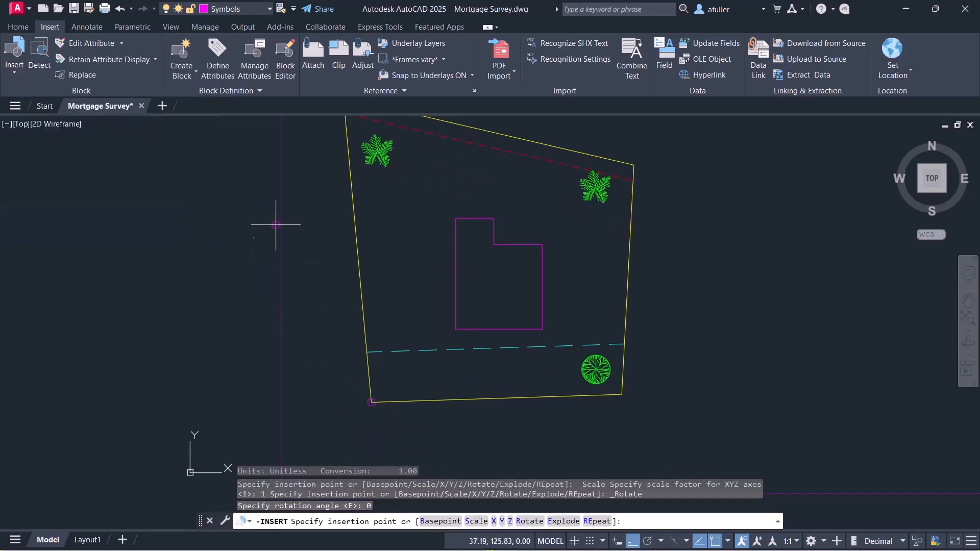
left_click(621, 396)
Step: Insert a Stake Set block at the upper-right corner of the property line
left_click(15, 71)
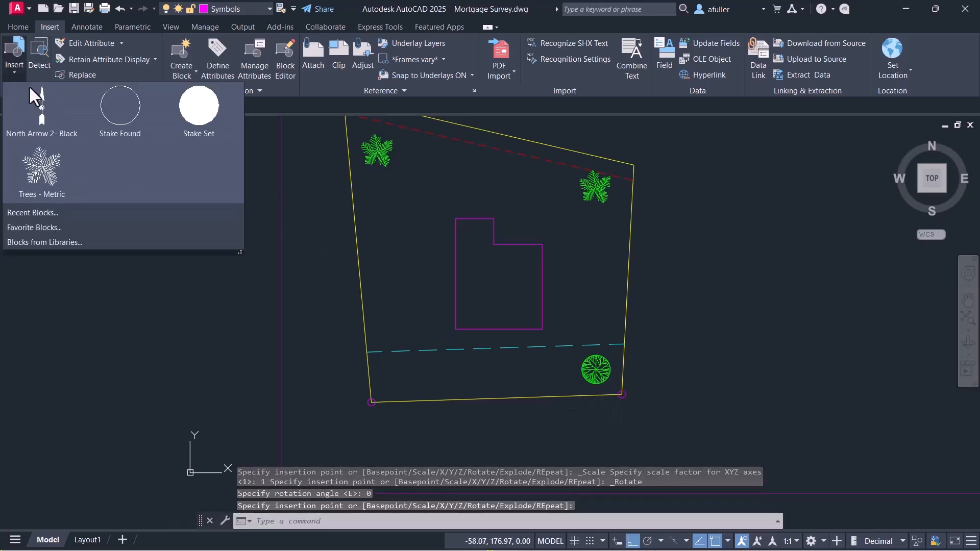
left_click(179, 123)
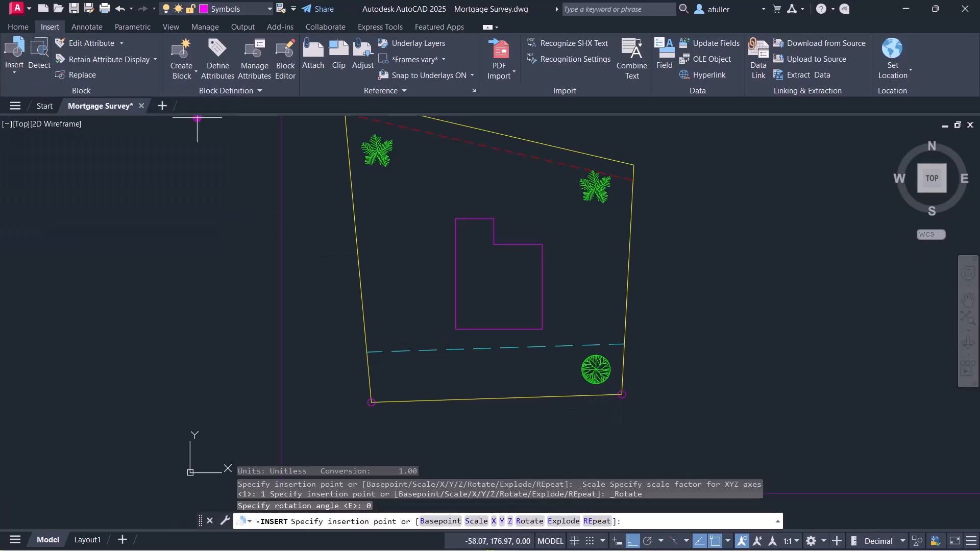
left_click(632, 163)
middle_click_drag(681, 253, 658, 285)
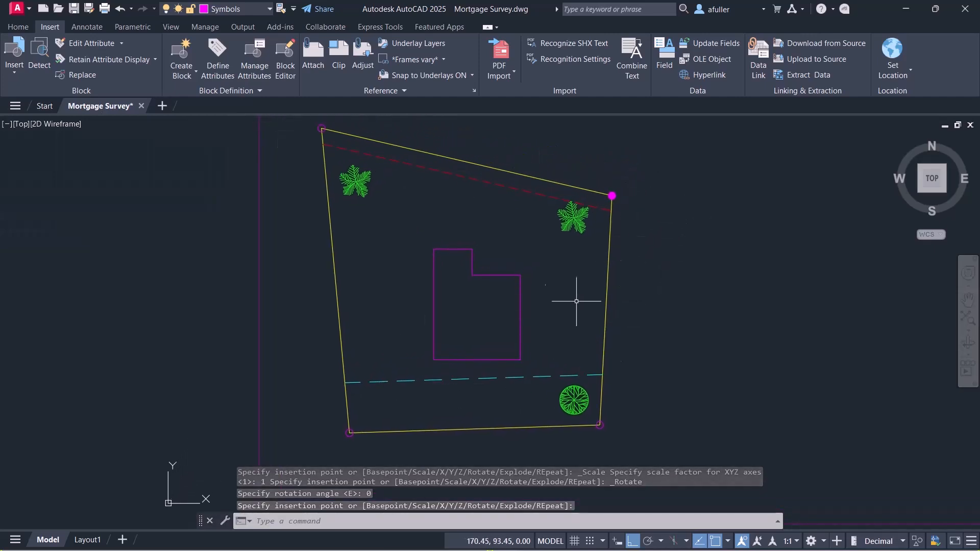
middle_click_drag(685, 294, 672, 290)
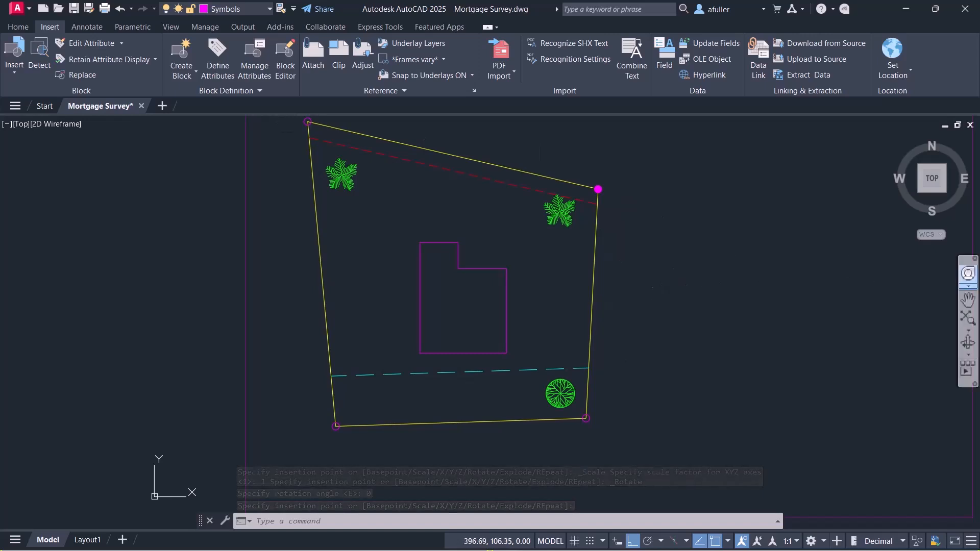
Step: Insert the North Arrow 2- Black block in the open area to the right of the lot, near the magenta rectangle's upper edge
scroll(595, 284, "down", 4)
middle_click_drag(592, 294, 577, 310)
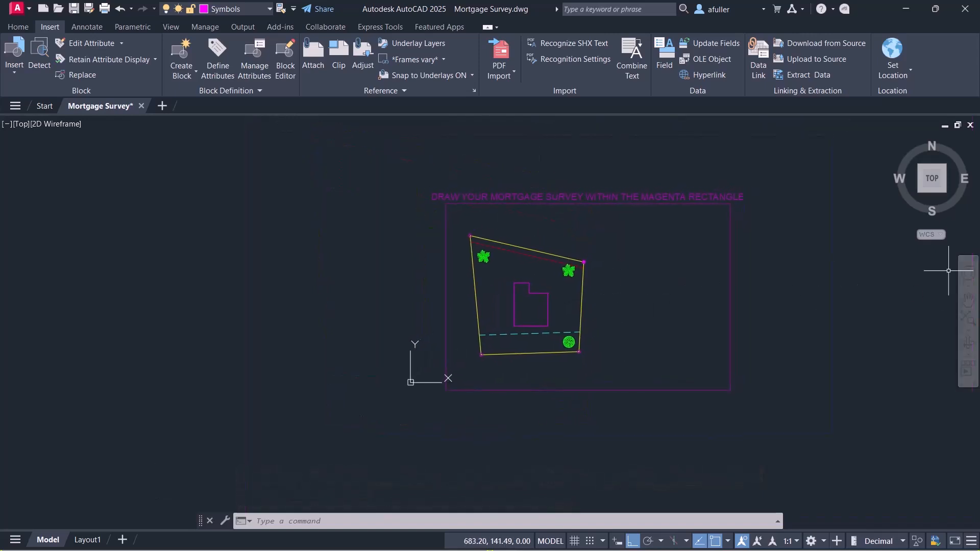
left_click(16, 73)
left_click(44, 121)
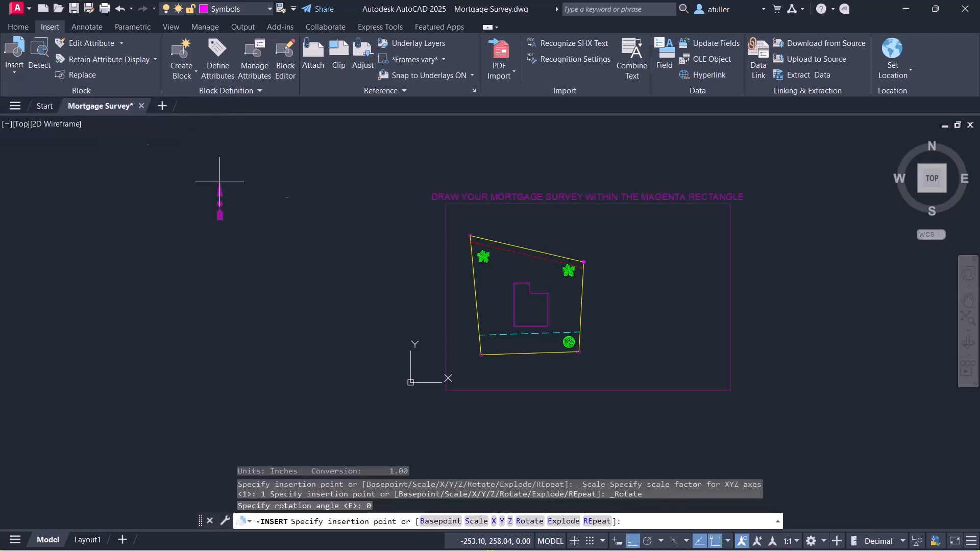
left_click(636, 210)
scroll(643, 252, "up", 4)
left_click(624, 220)
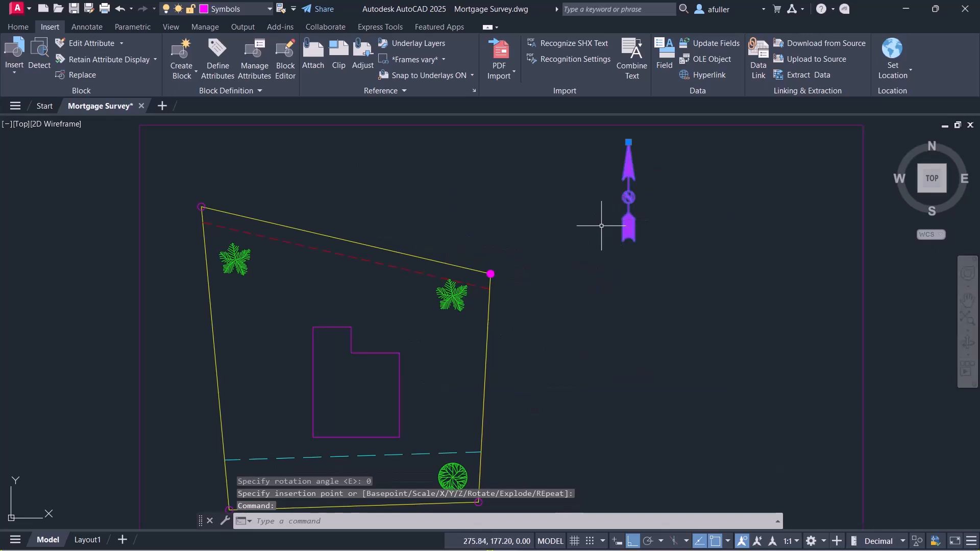
middle_click_drag(595, 236, 591, 238)
key("Escape")
key("Escape")
Step: Insert a Stake Found block in the open area to the right of the lot, just below the north arrow
scroll(582, 270, "down", 2)
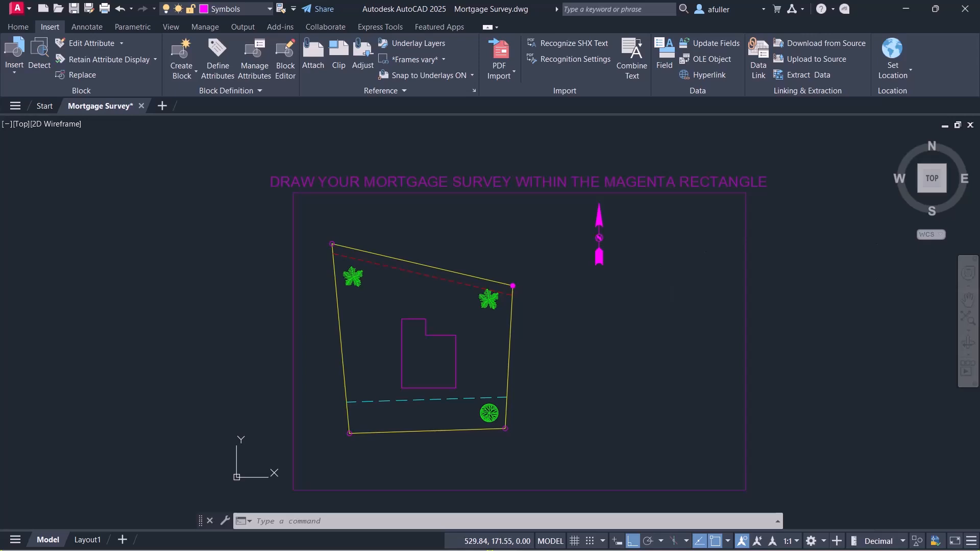
scroll(957, 275, "down", 2)
scroll(717, 310, "up", 2)
scroll(713, 312, "down", 2)
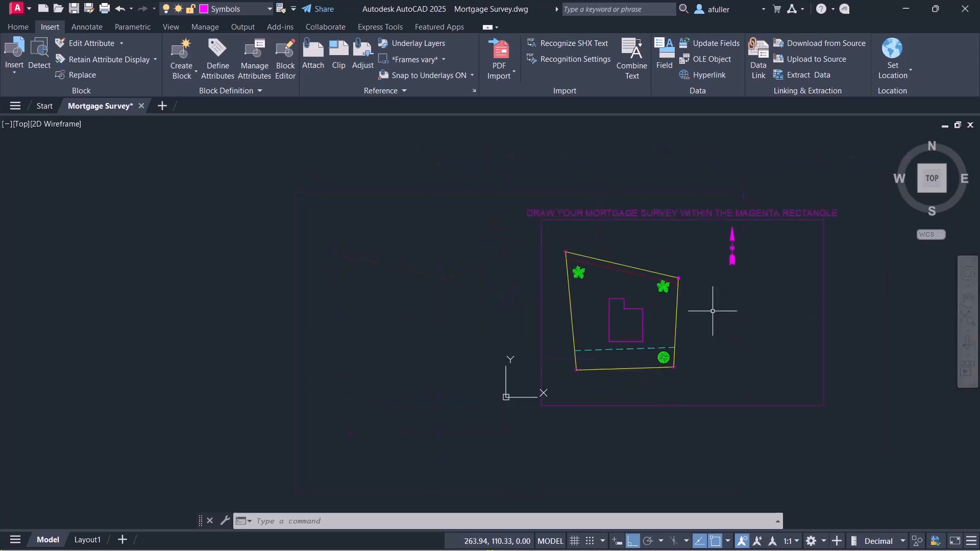
left_click(10, 74)
left_click(123, 102)
left_click(730, 293)
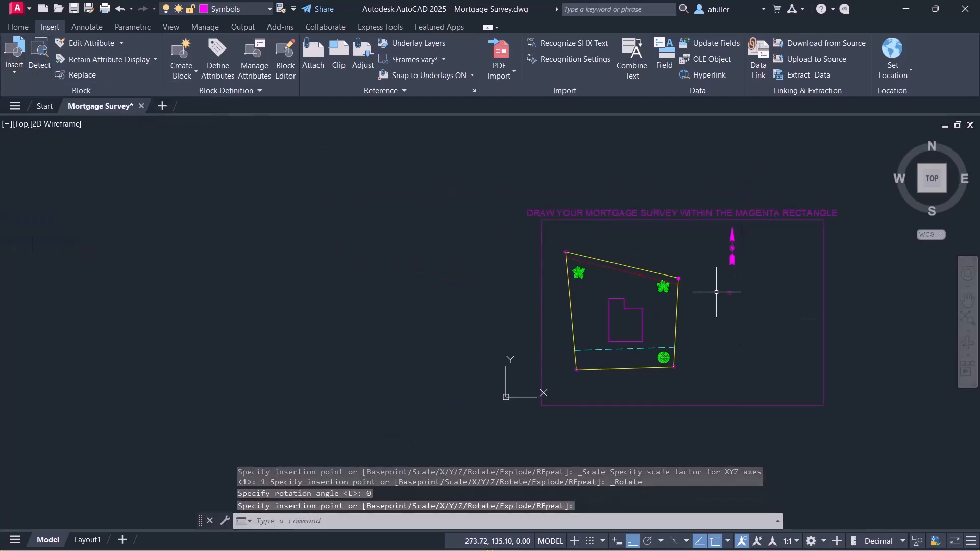
Step: Insert a Stake Set block in the open area to the right of the lot, directly below the Stake Found symbol
left_click(14, 74)
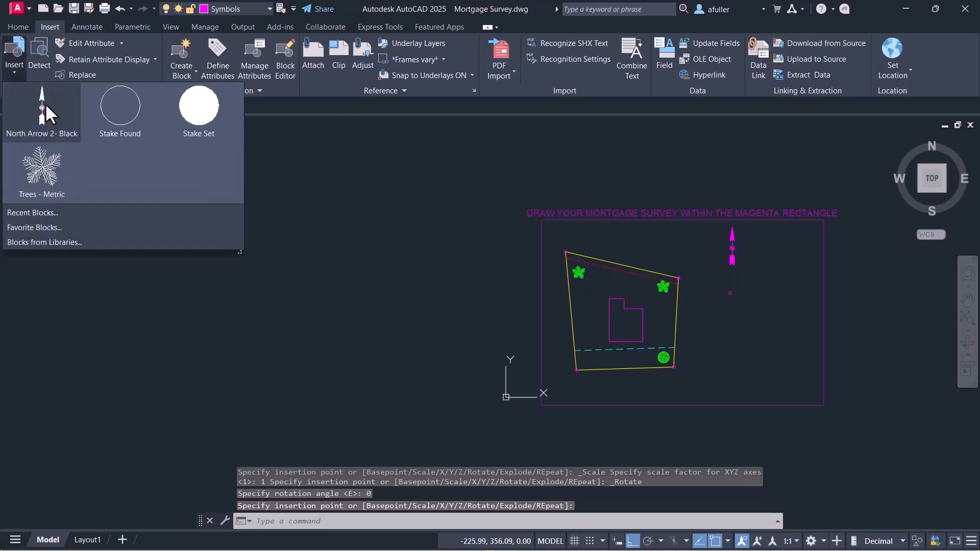
left_click(194, 114)
scroll(740, 304, "up", 10)
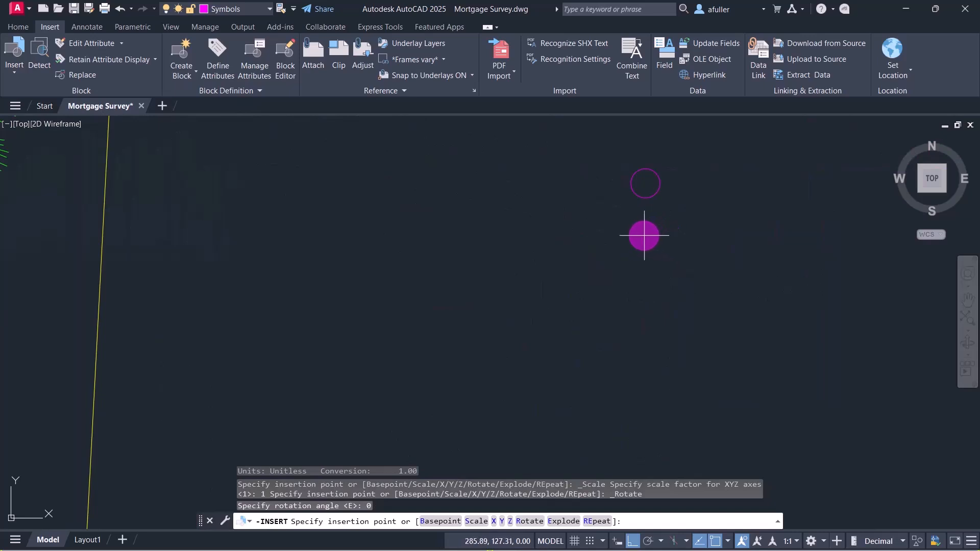
key("Escape")
scroll(608, 274, "down", 5)
scroll(577, 301, "down", 3)
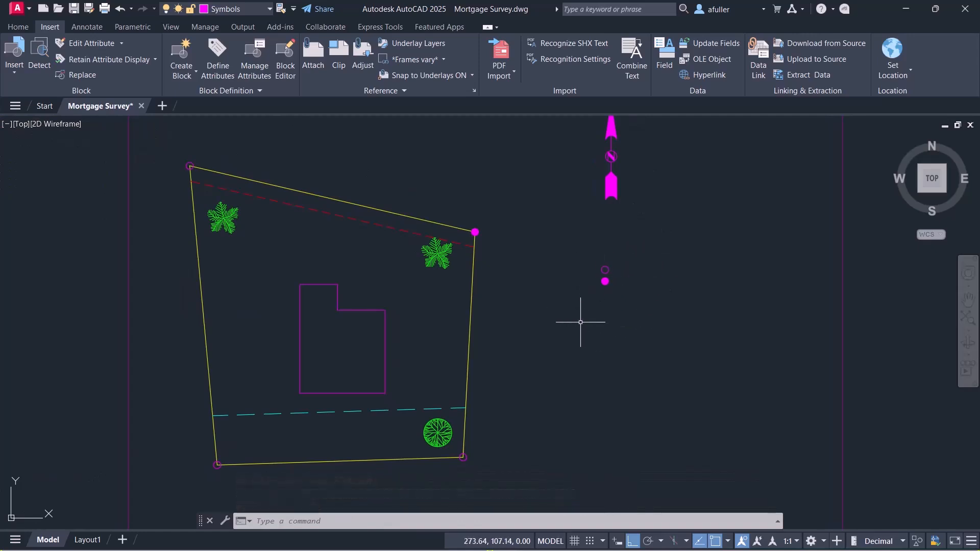
middle_click_drag(587, 323, 631, 320)
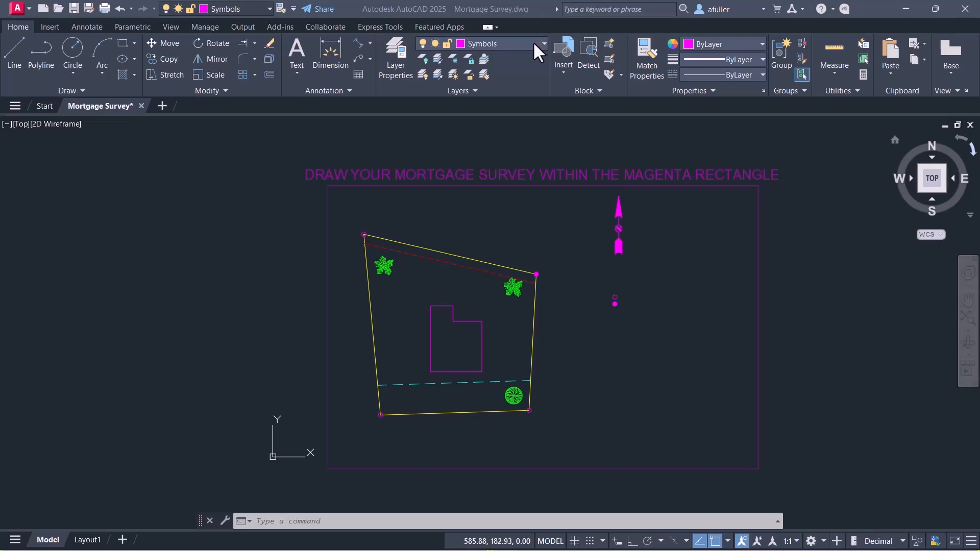
Step: Make Driveway the current layer
left_click(544, 43)
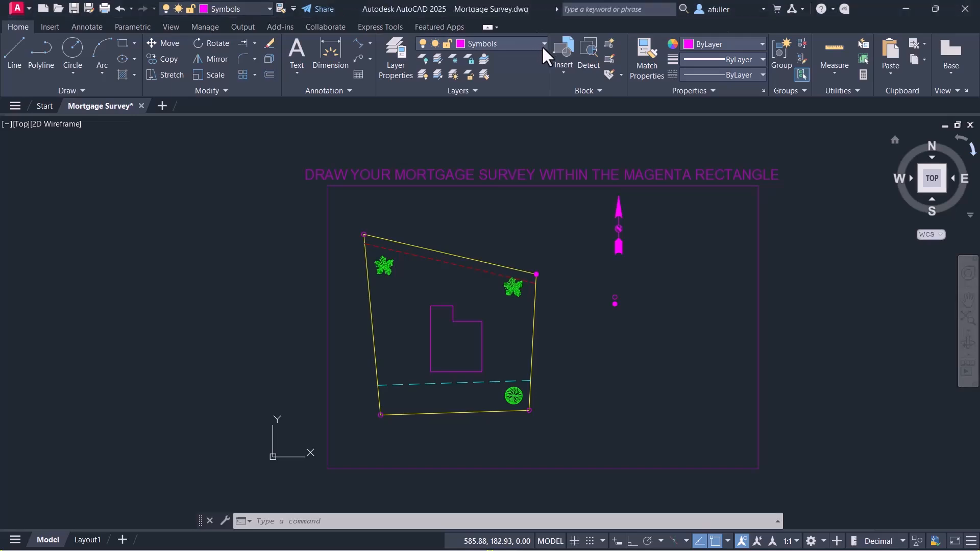
left_click(542, 44)
left_click(496, 148)
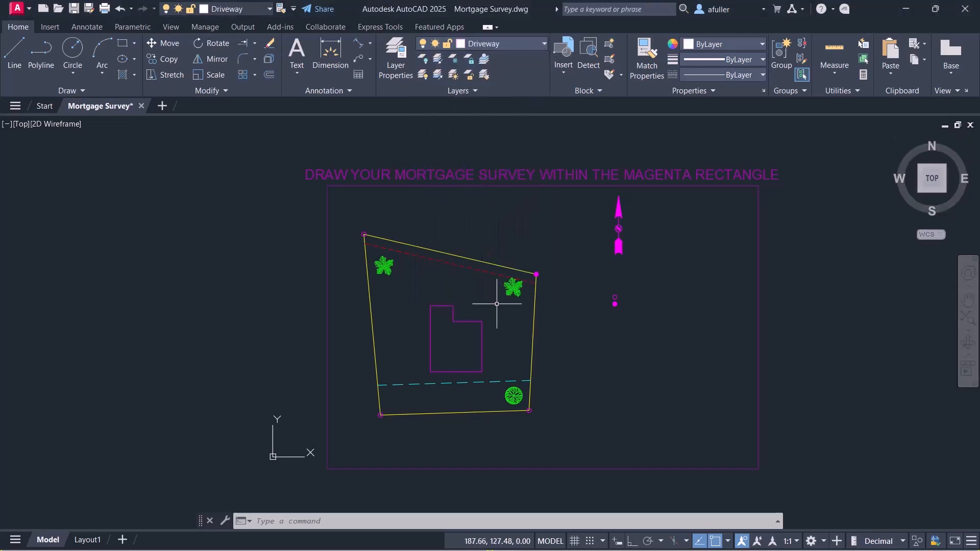
Step: Draw a line from the house's lower-right corner perpendicular to the lower property line
left_click(14, 56)
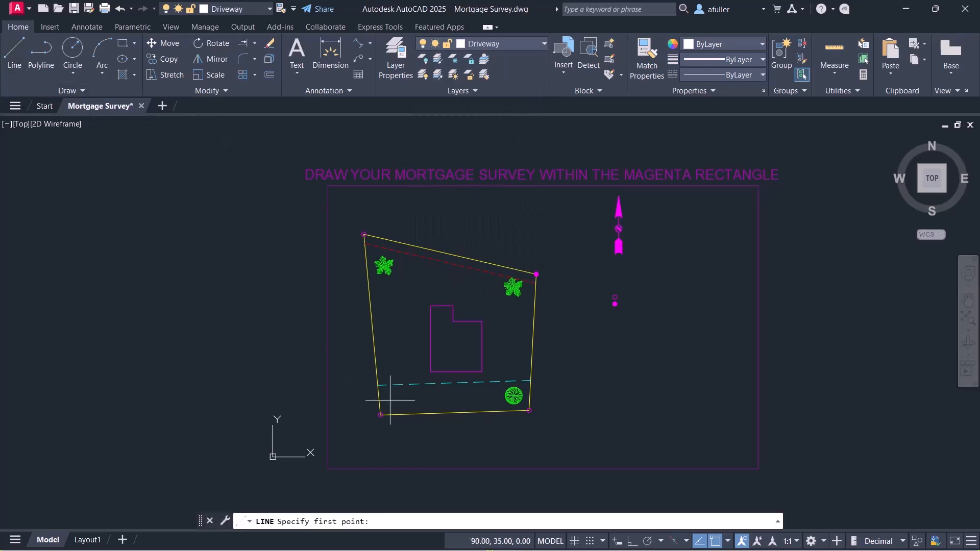
scroll(459, 403, "up", 4)
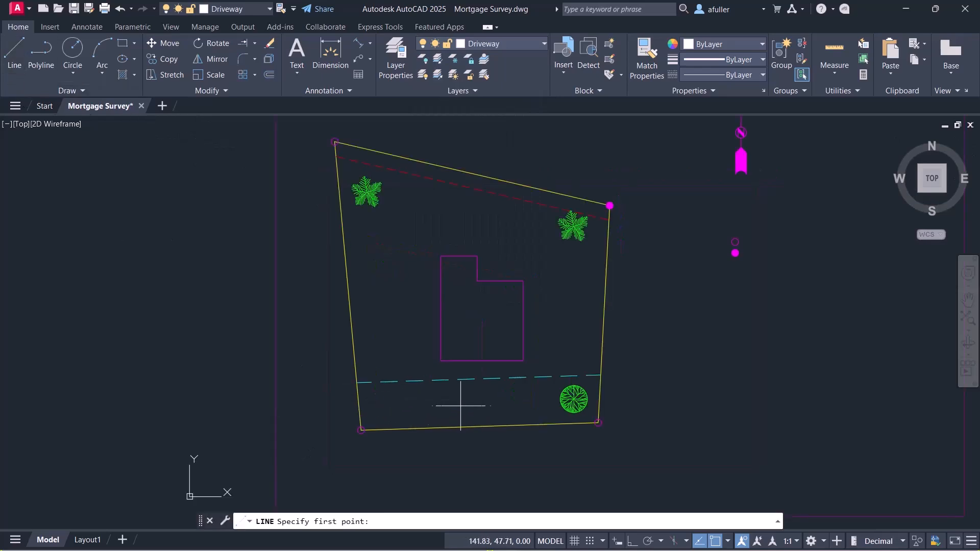
left_click(727, 541)
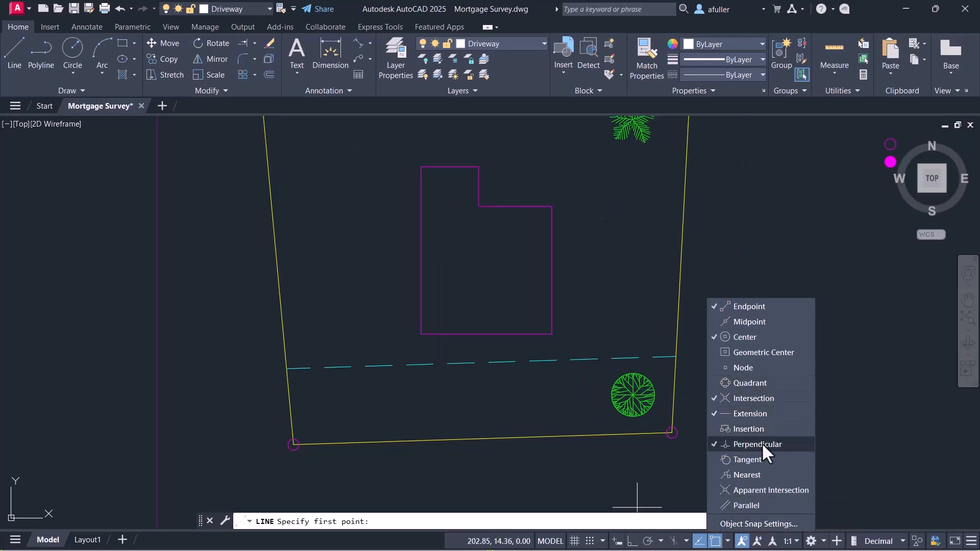
left_click(629, 443)
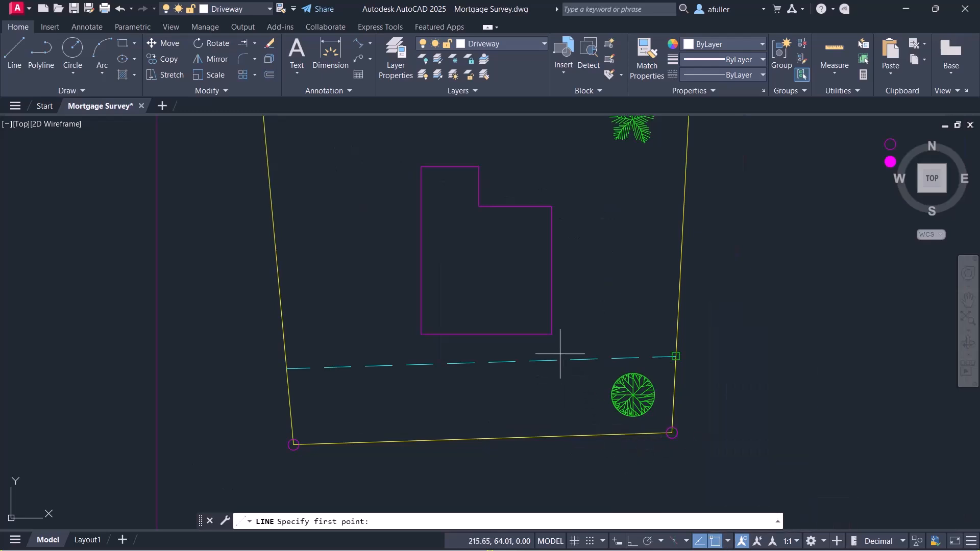
left_click(552, 335)
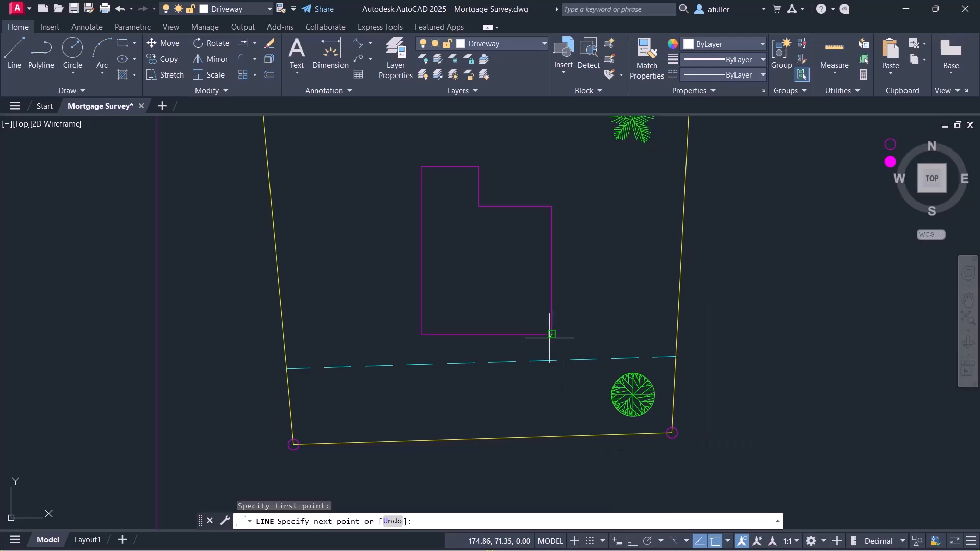
left_click(555, 436)
key("Return")
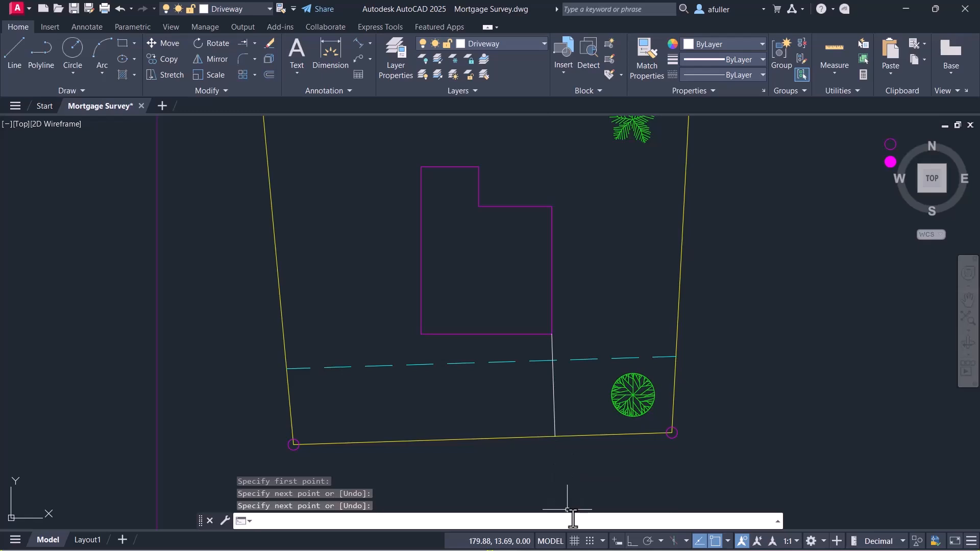
Step: Offset the line from the house corner 4 units to the left and erase the original line
type("o")
key("Return")
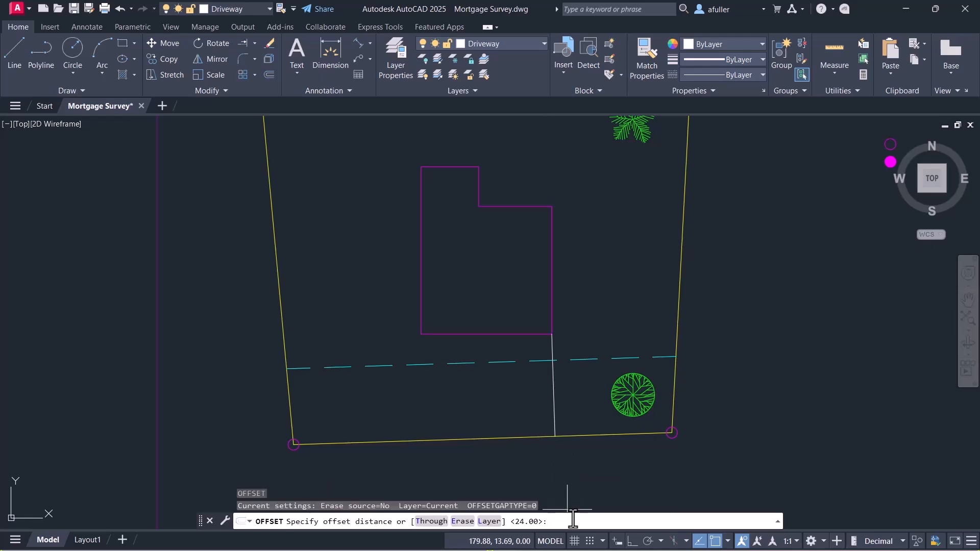
key("Return")
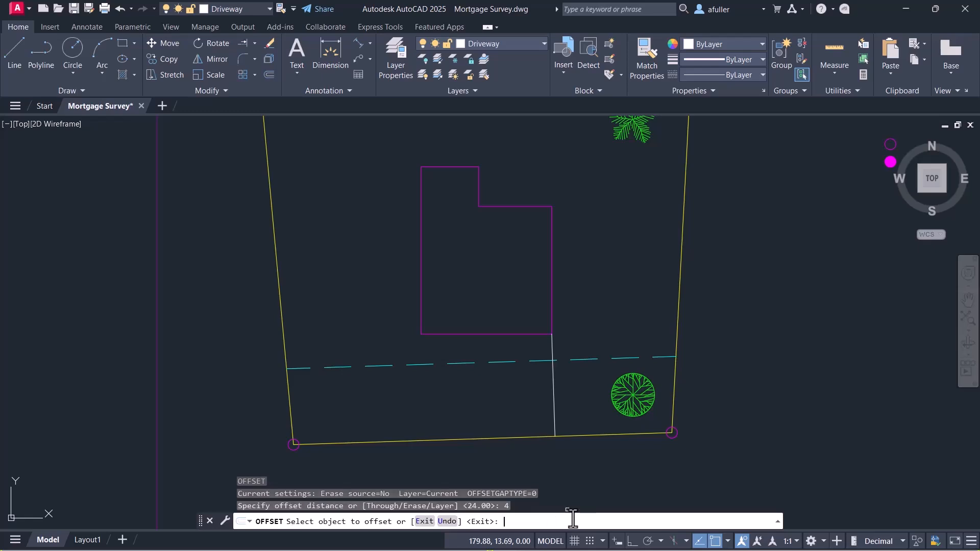
left_click(553, 343)
left_click(504, 350)
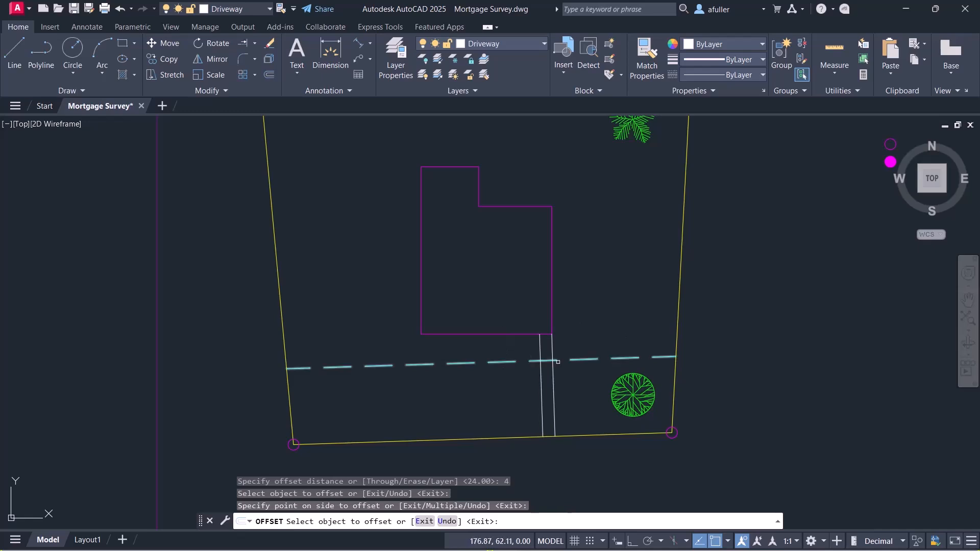
left_click(568, 346)
left_click(550, 346)
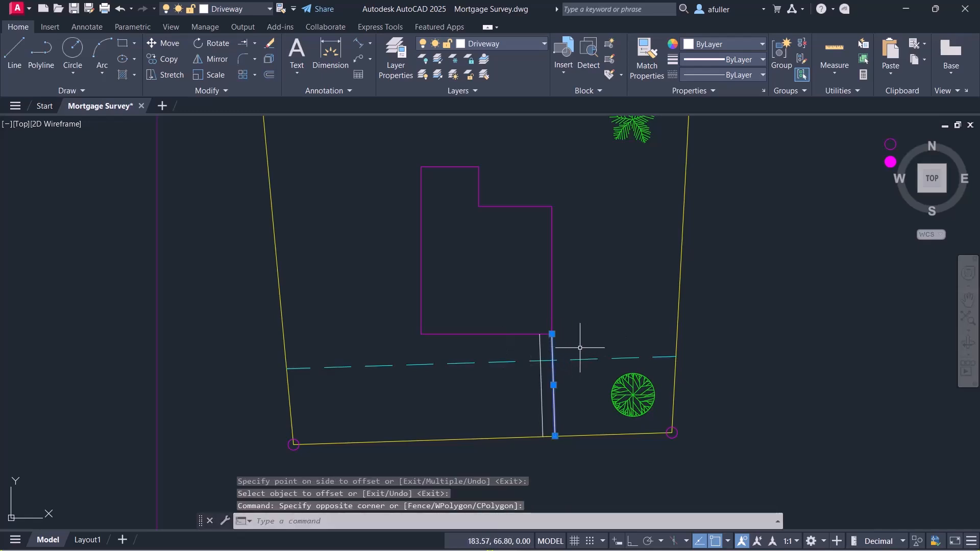
key("Delete")
Step: Offset the remaining driveway line 24 units to the left to form the driveway's other edge
type("o")
key("Return")
type("24")
key("Return")
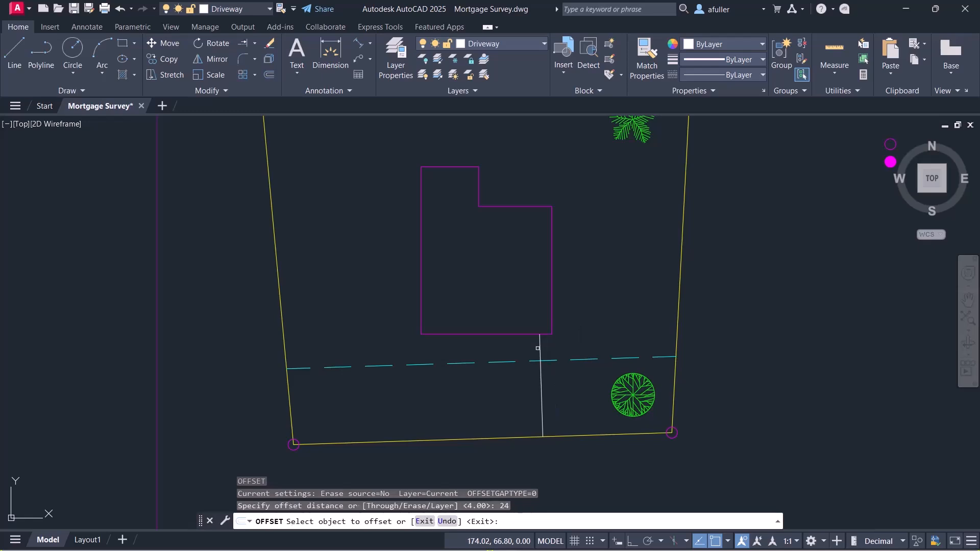
left_click(540, 346)
left_click(500, 353)
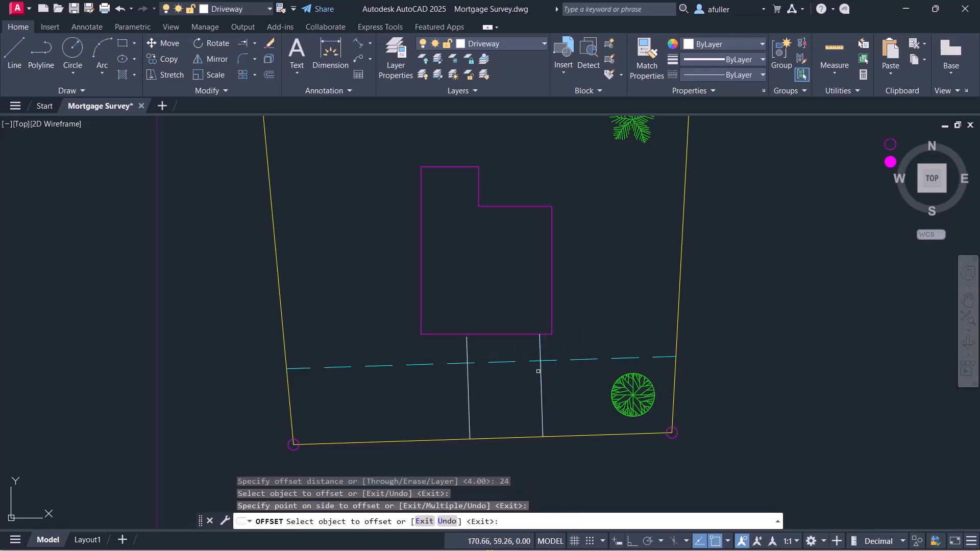
key("Return")
Step: Extend the upper end of the left driveway line to the house's lower wall
scroll(499, 355, "up", 8)
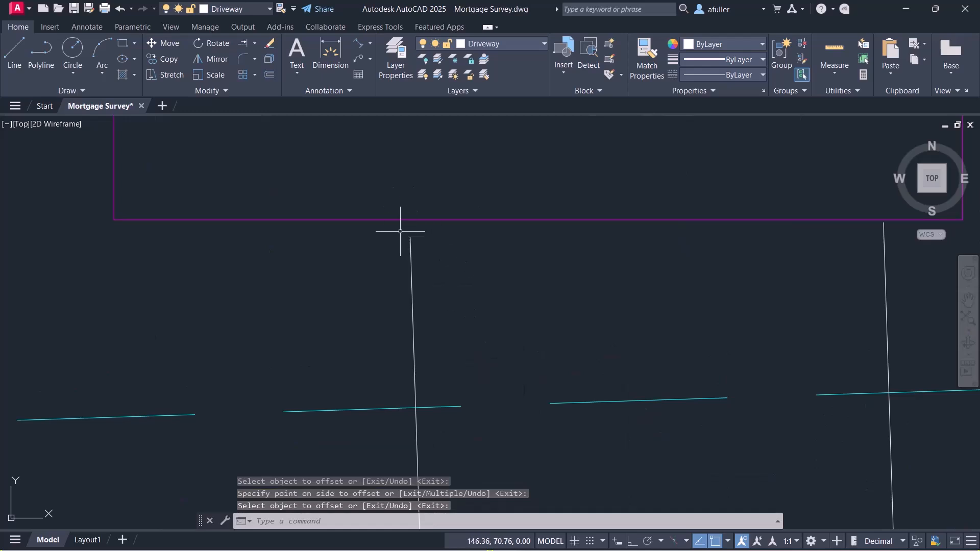
left_click(239, 46)
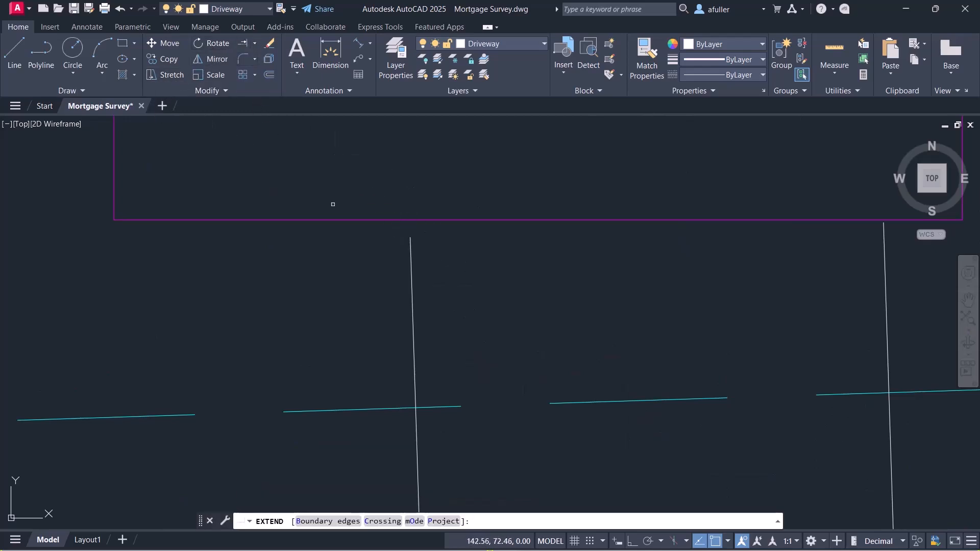
left_click(411, 246)
scroll(449, 280, "down", 8)
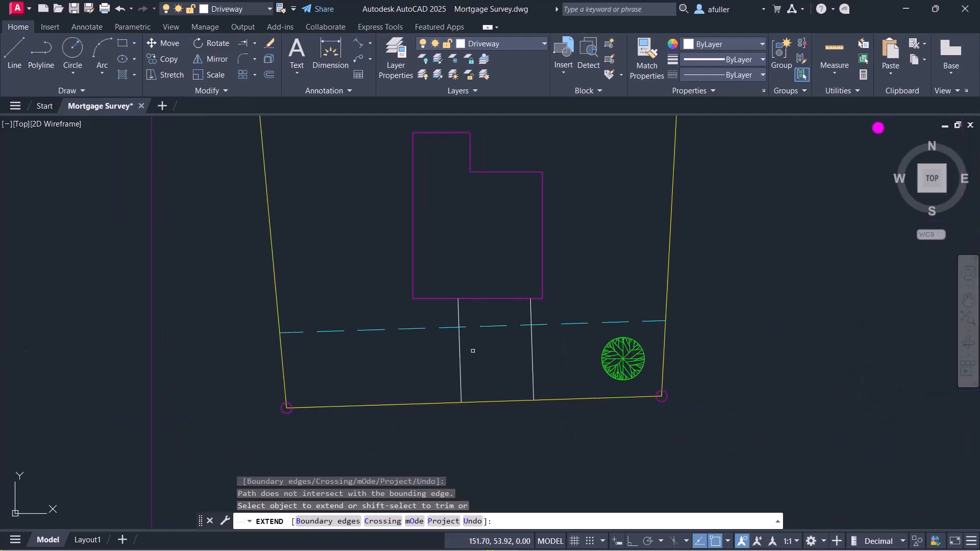
key("Escape")
scroll(495, 343, "down", 4)
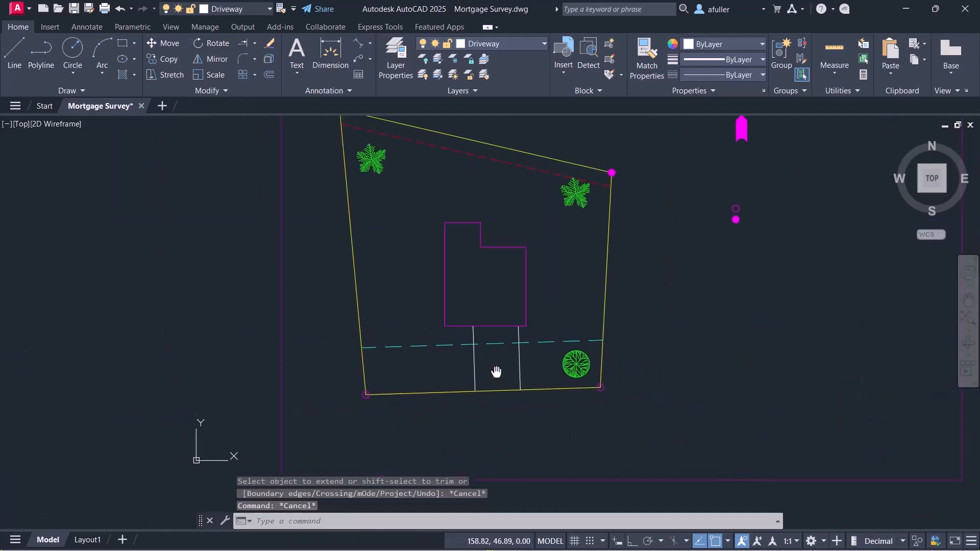